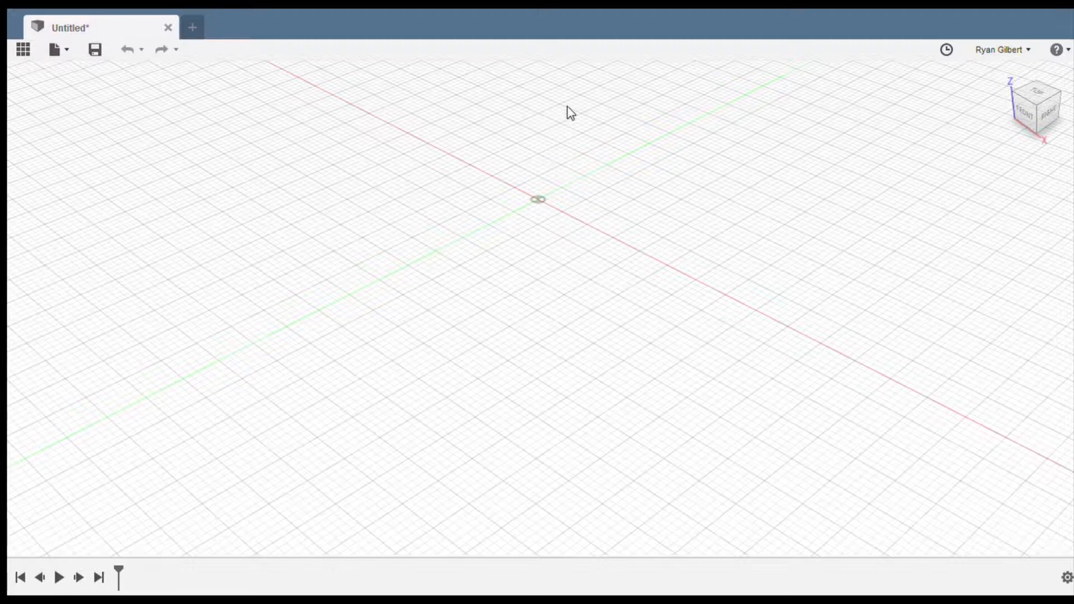
- Insert the dog photo as a canvas on the horizontal origin plane
{"action": "left_click", "coordinate": [568, 140]}
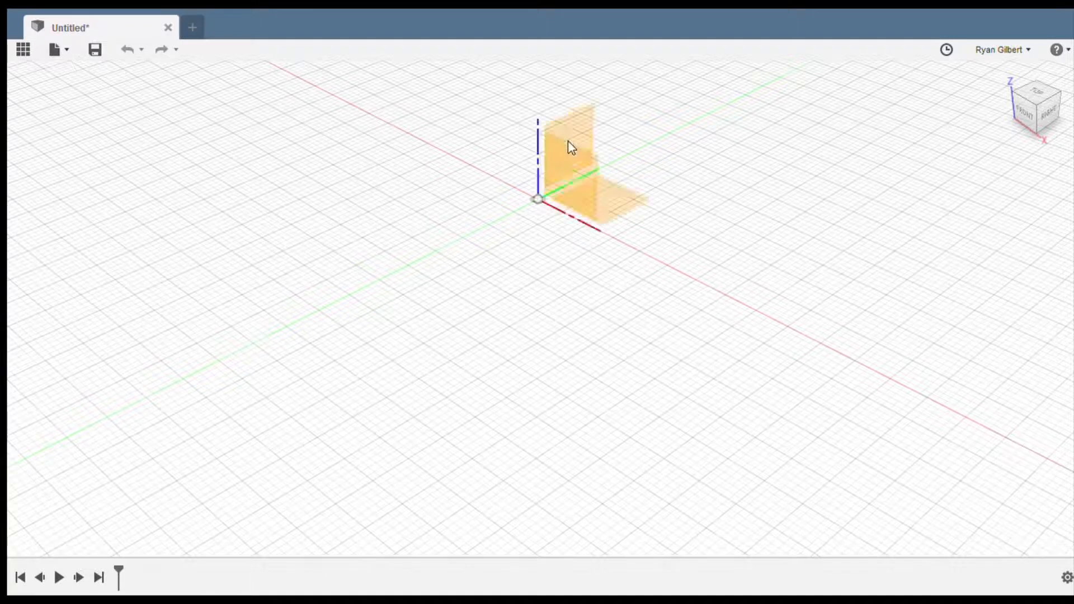
{"action": "left_click", "coordinate": [622, 203]}
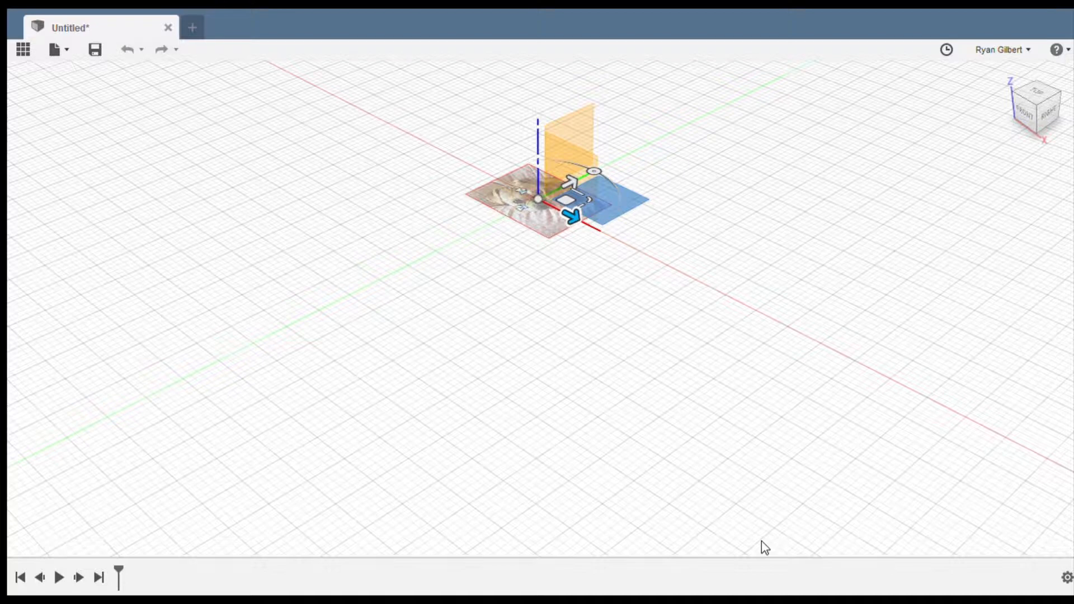
{"action": "key", "text": "Return"}
- Create a sketch on the horizontal origin plane over the dog photo, with the dog's head upright in the top view
{"action": "scroll", "coordinate": [583, 223], "scroll_direction": "up", "scroll_amount": 5}
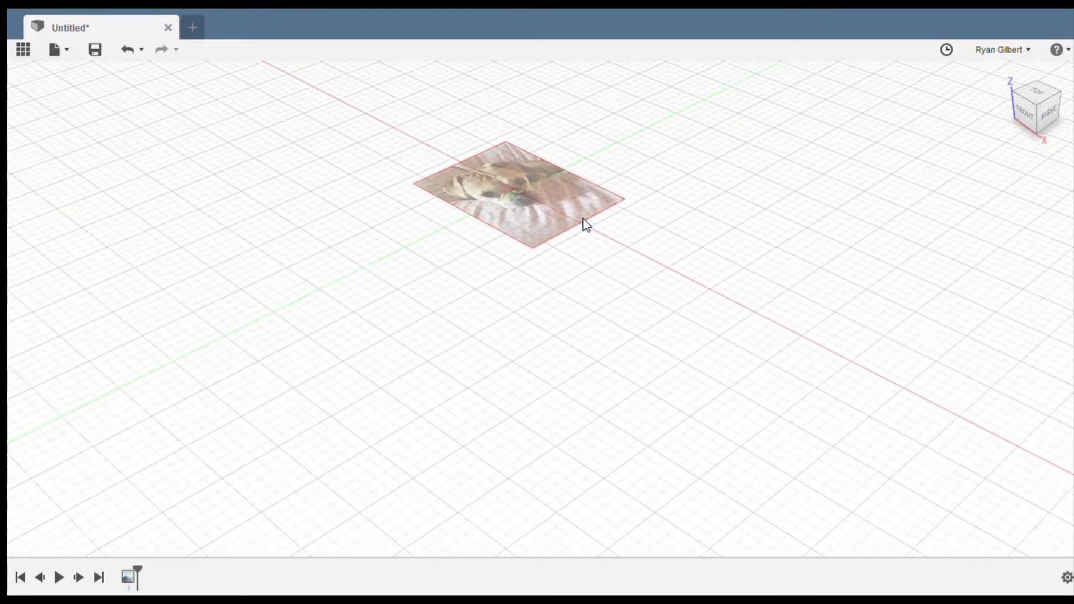
{"action": "left_click_drag", "start_coordinate": [629, 277], "coordinate": [527, 415]}
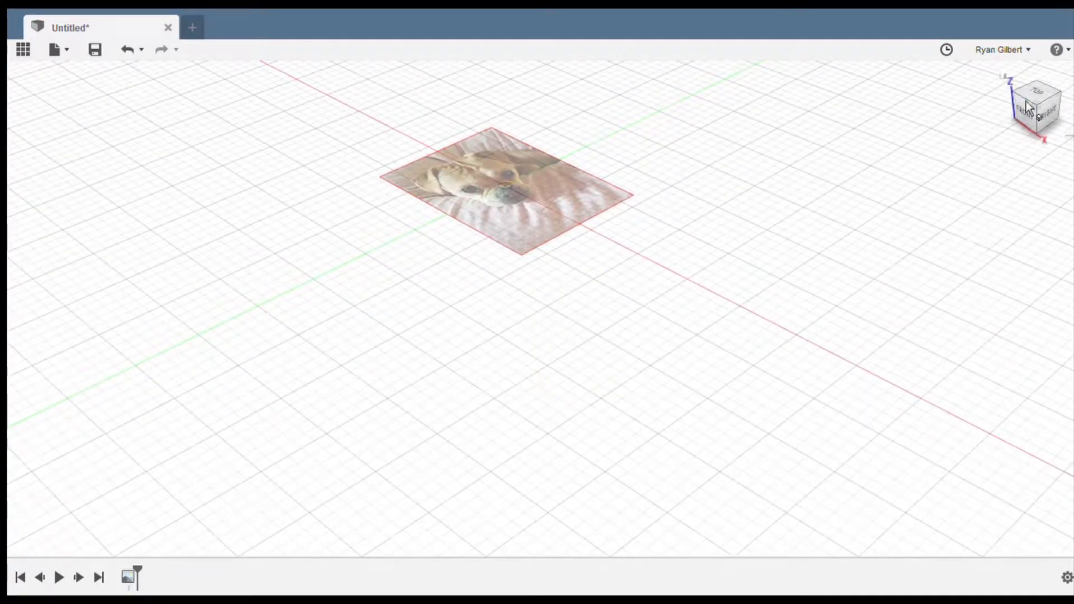
{"action": "left_click", "coordinate": [1049, 94]}
{"action": "left_click", "coordinate": [1054, 75]}
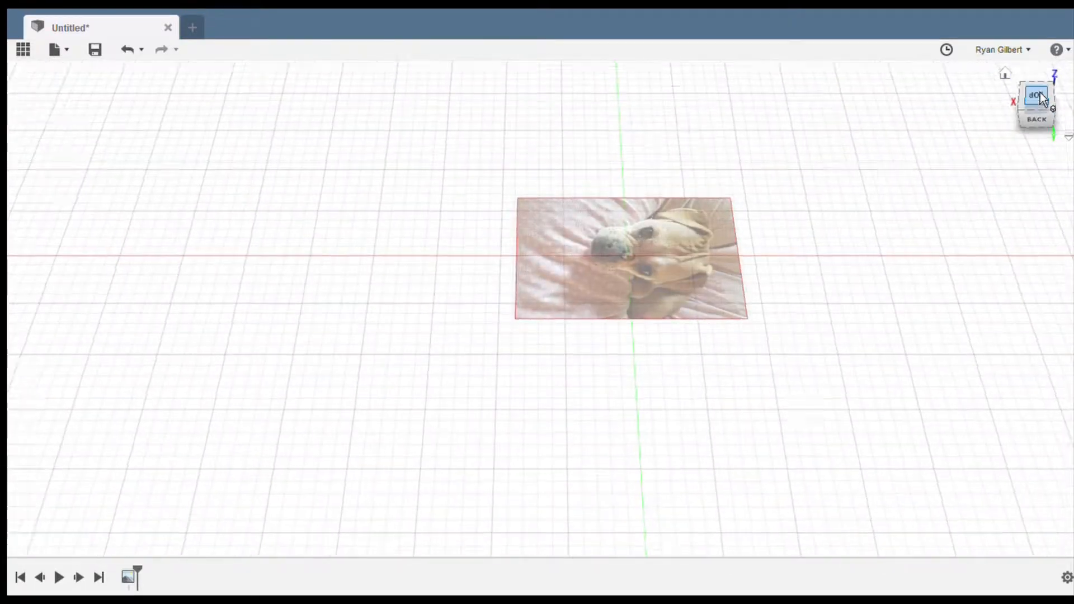
{"action": "left_click", "coordinate": [1052, 73]}
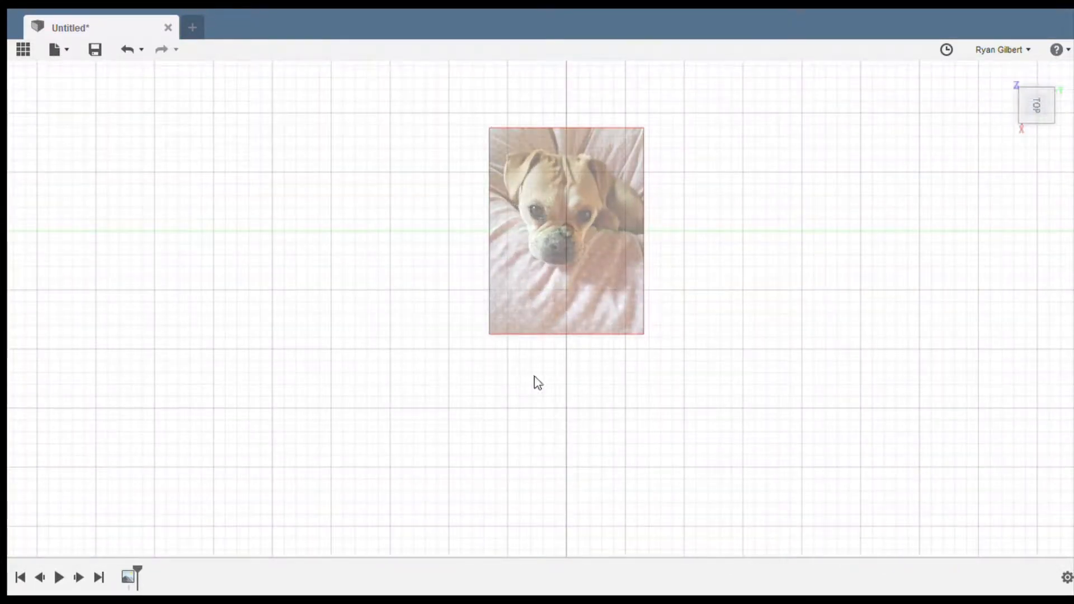
{"action": "scroll", "coordinate": [547, 204], "scroll_direction": "up", "scroll_amount": 3}
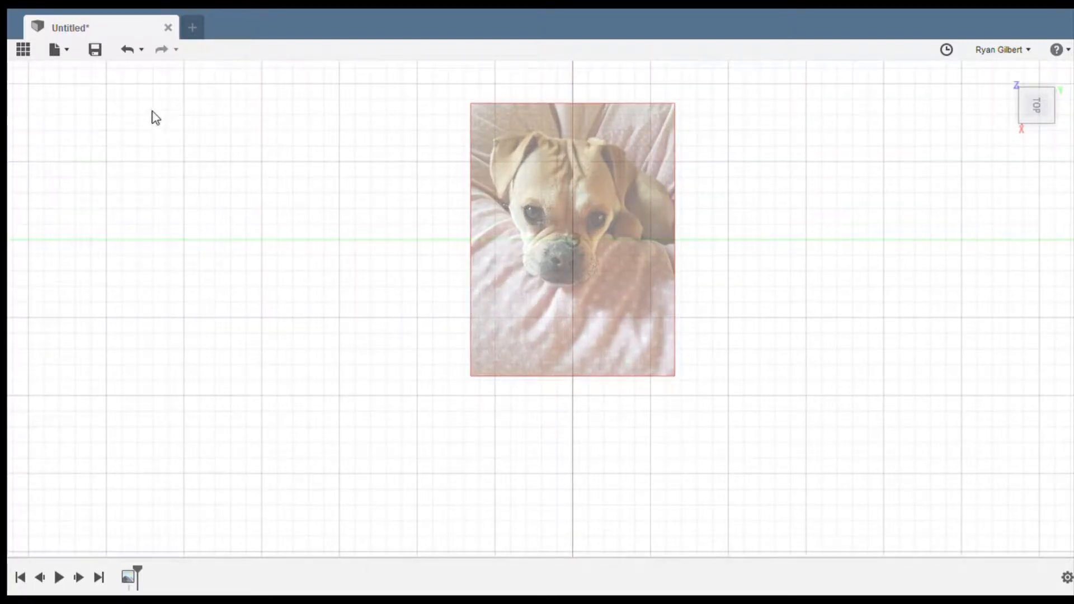
{"action": "left_click", "coordinate": [117, 83]}
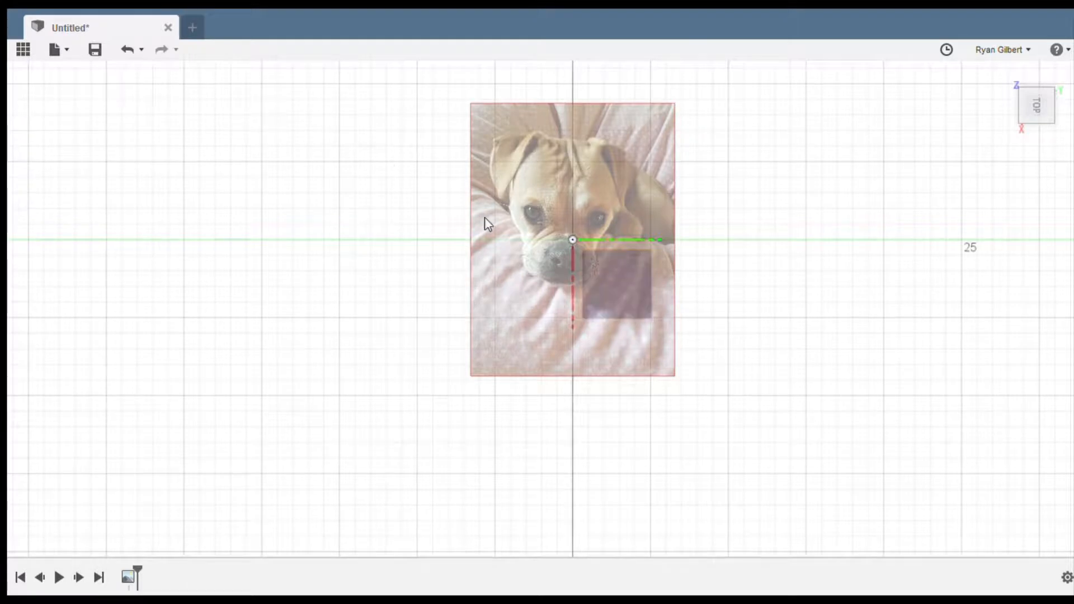
{"action": "left_click", "coordinate": [606, 296]}
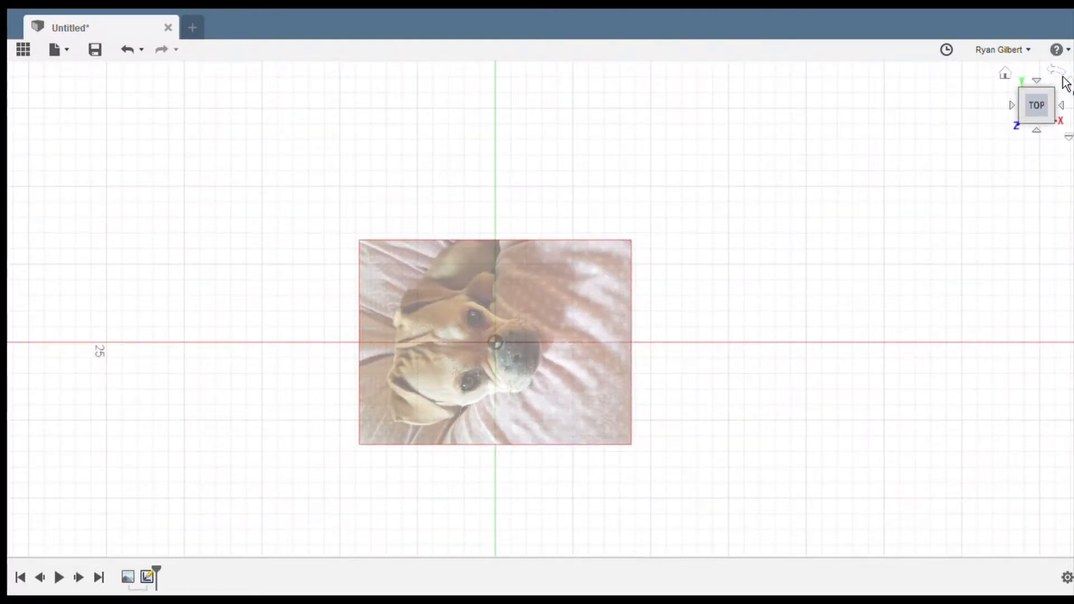
{"action": "left_click", "coordinate": [1063, 79]}
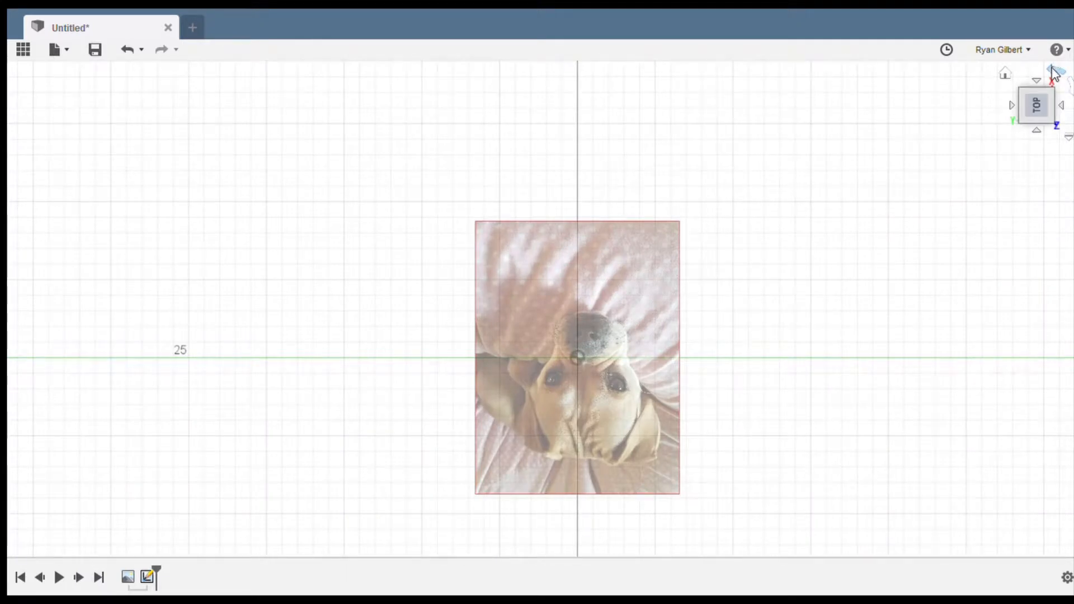
{"action": "left_click", "coordinate": [1054, 73]}
{"action": "left_click", "coordinate": [1054, 73]}
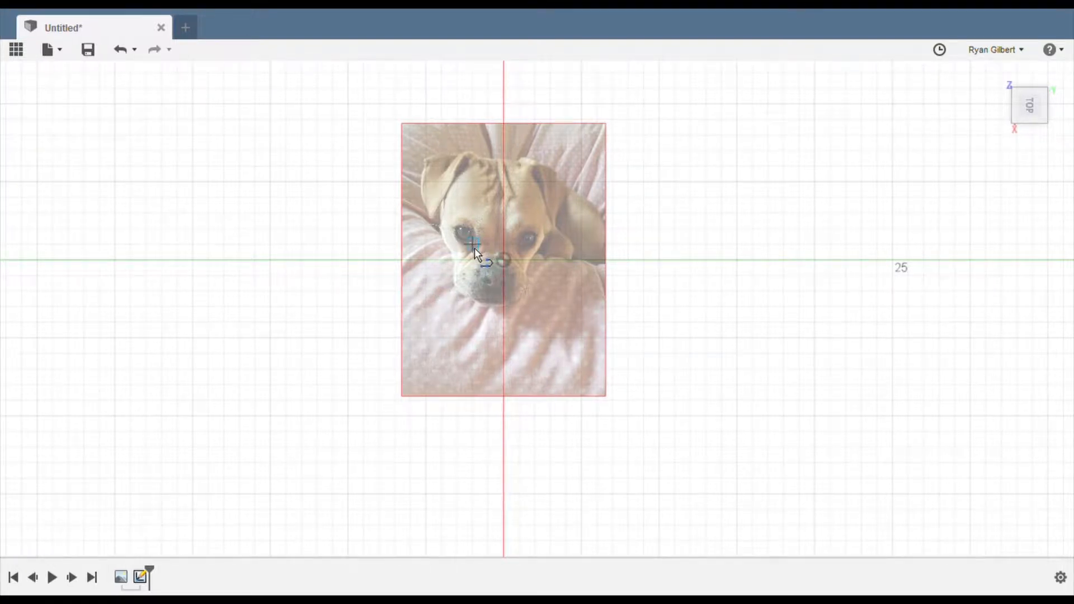
{"action": "scroll", "coordinate": [474, 249], "scroll_direction": "down", "scroll_amount": 5}
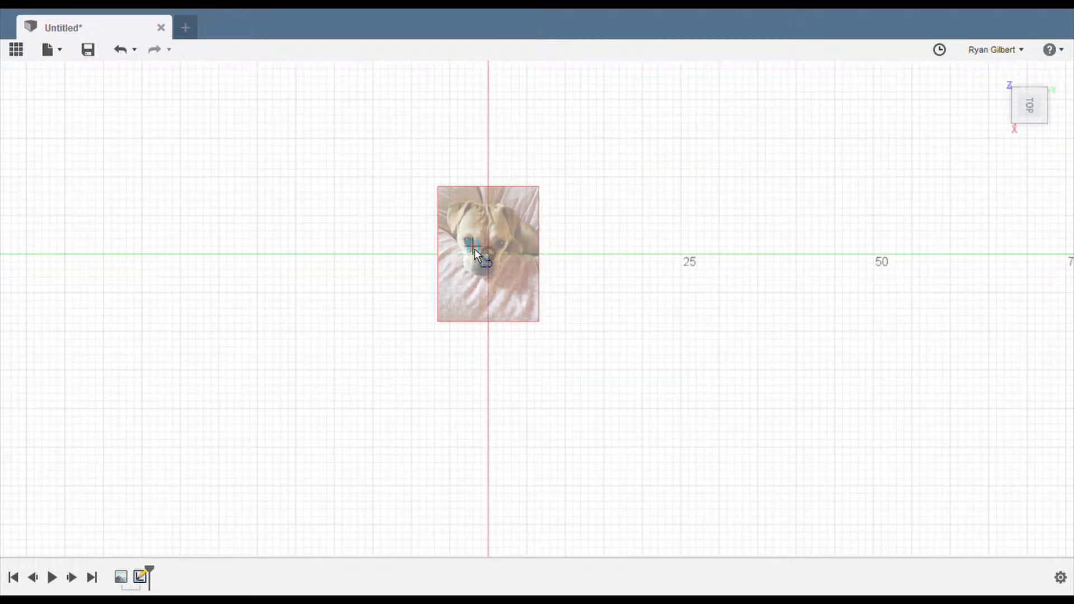
{"action": "scroll", "coordinate": [474, 249], "scroll_direction": "up", "scroll_amount": 4}
{"action": "scroll", "coordinate": [475, 248], "scroll_direction": "up", "scroll_amount": 1}
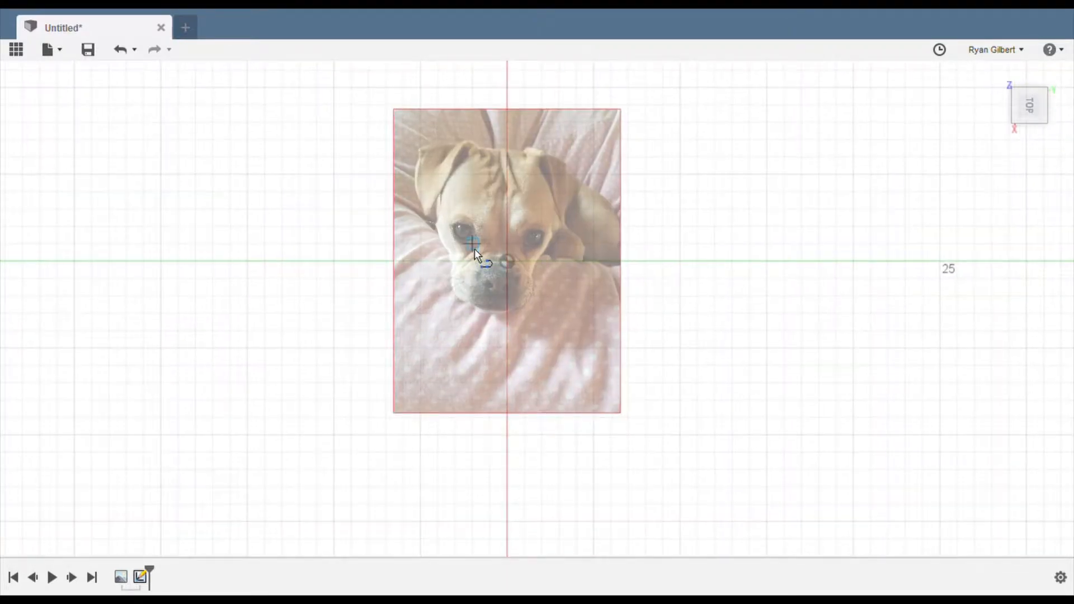
{"action": "scroll", "coordinate": [474, 248], "scroll_direction": "down", "scroll_amount": 1}
{"action": "scroll", "coordinate": [515, 208], "scroll_direction": "down", "scroll_amount": 1}
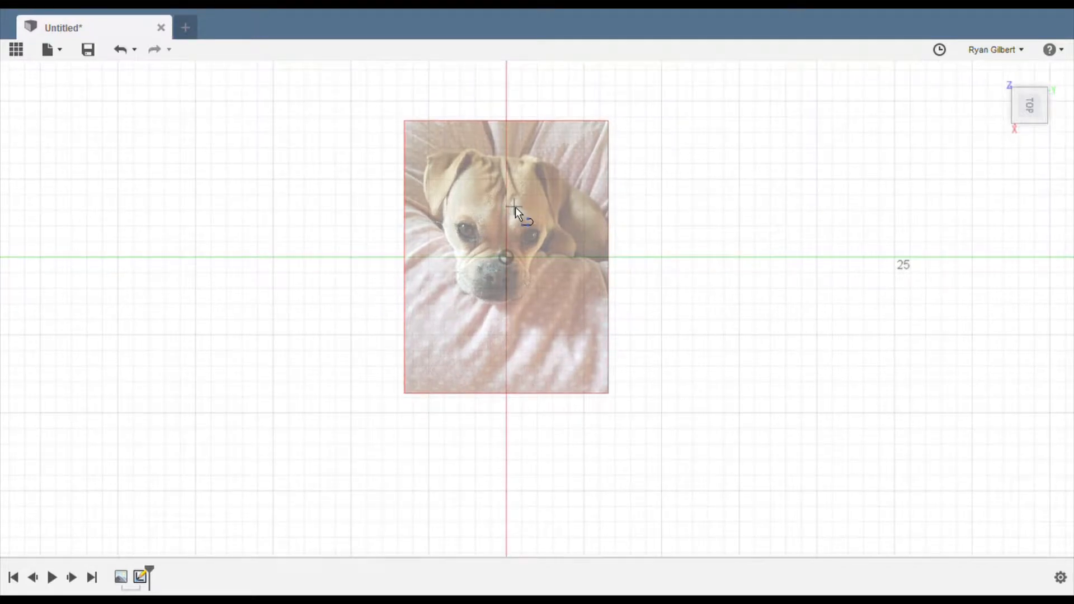
{"action": "scroll", "coordinate": [479, 269], "scroll_direction": "up", "scroll_amount": 2}
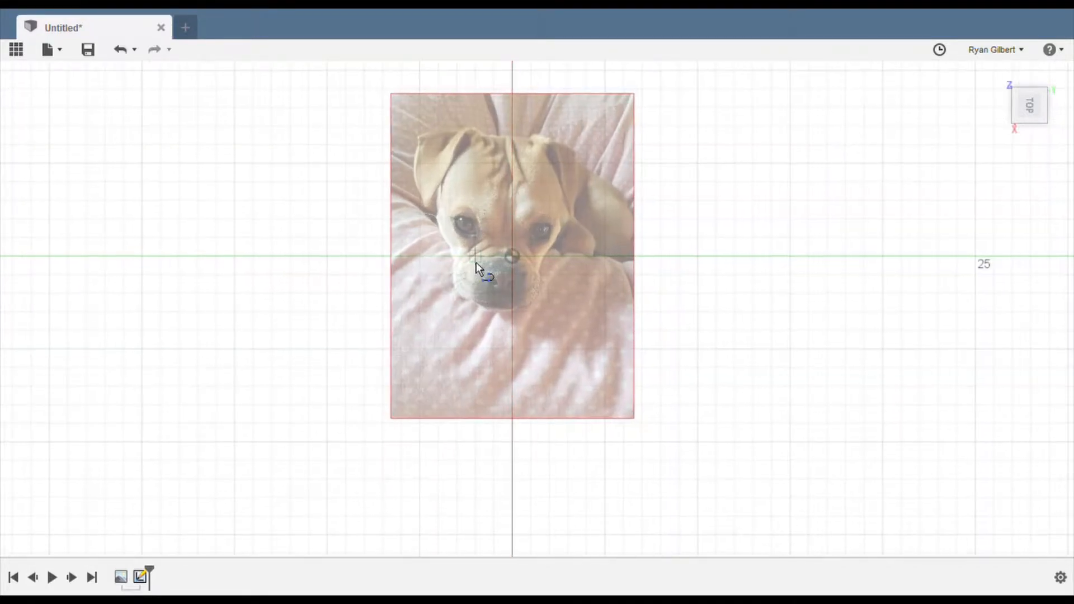
- Trace the left side of the dog's muzzle and cheek with connected line segments, from the chin up to below the left ear
{"action": "scroll", "coordinate": [443, 217], "scroll_direction": "up", "scroll_amount": 3}
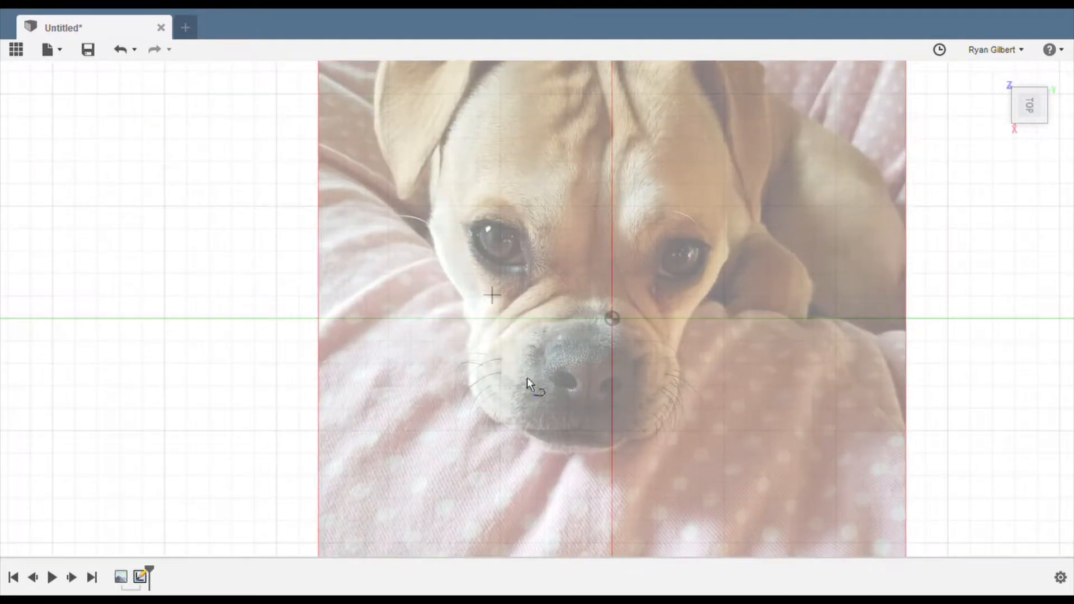
{"action": "left_click", "coordinate": [511, 424]}
{"action": "left_click", "coordinate": [470, 383]}
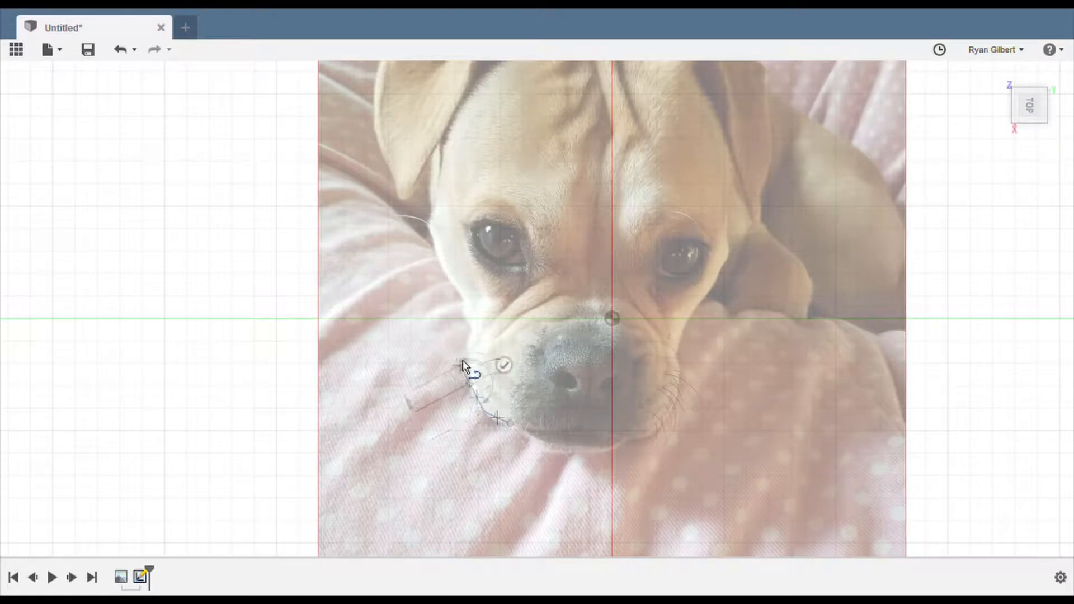
{"action": "left_click", "coordinate": [468, 356]}
{"action": "left_click", "coordinate": [469, 335]}
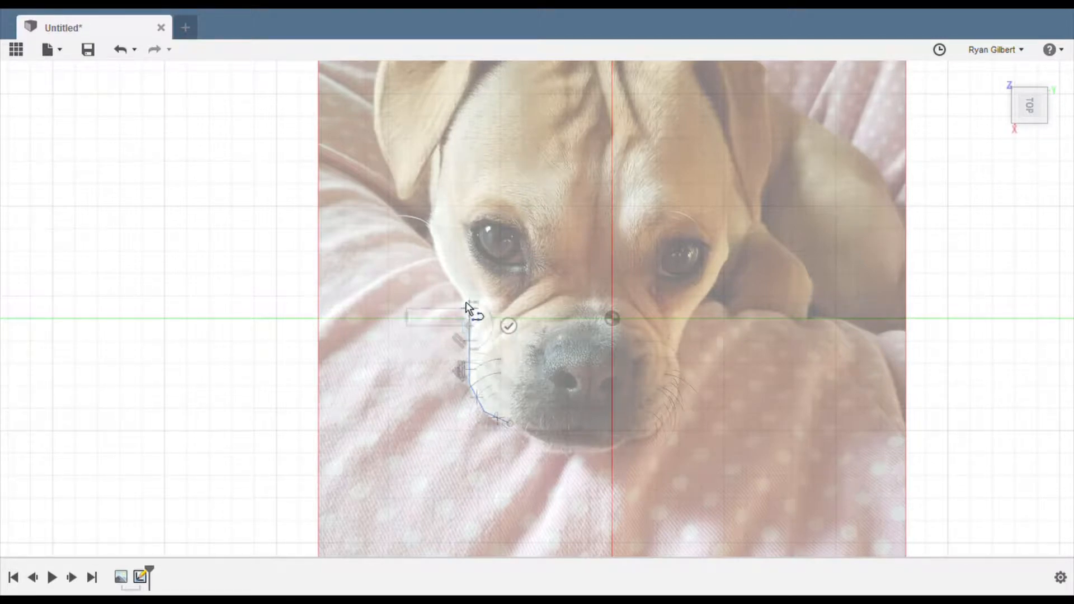
{"action": "left_click", "coordinate": [469, 301]}
{"action": "left_click", "coordinate": [441, 265]}
{"action": "left_click", "coordinate": [422, 230]}
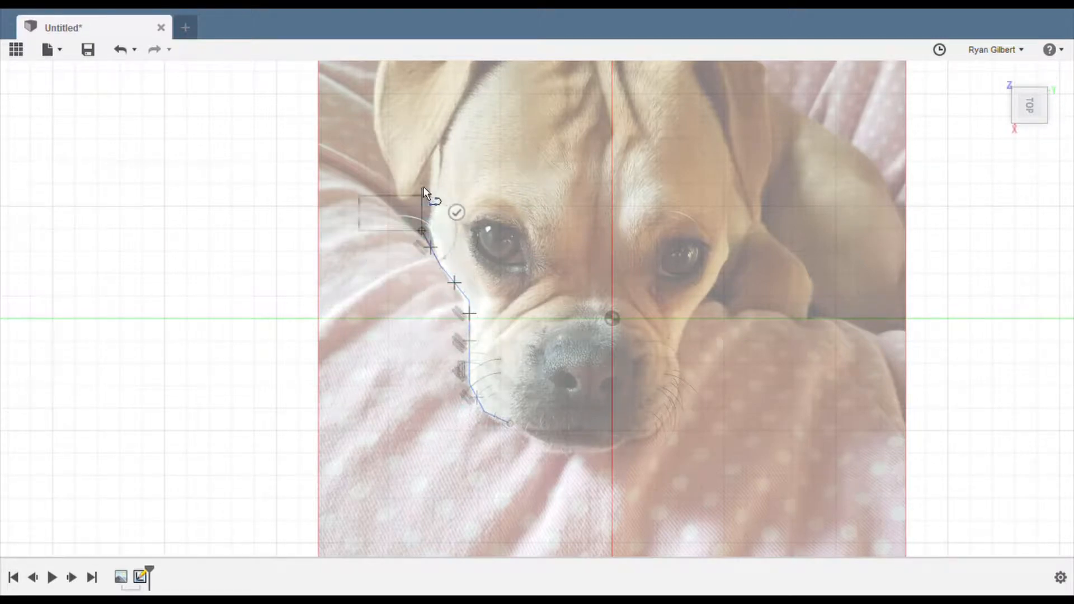
- Continue the line outline around the dog's left ear, down to its tip and up over the top fold
{"action": "left_click", "coordinate": [439, 196]}
{"action": "left_click", "coordinate": [430, 156]}
{"action": "left_click", "coordinate": [409, 197]}
{"action": "scroll", "coordinate": [445, 179], "scroll_direction": "down", "scroll_amount": 2}
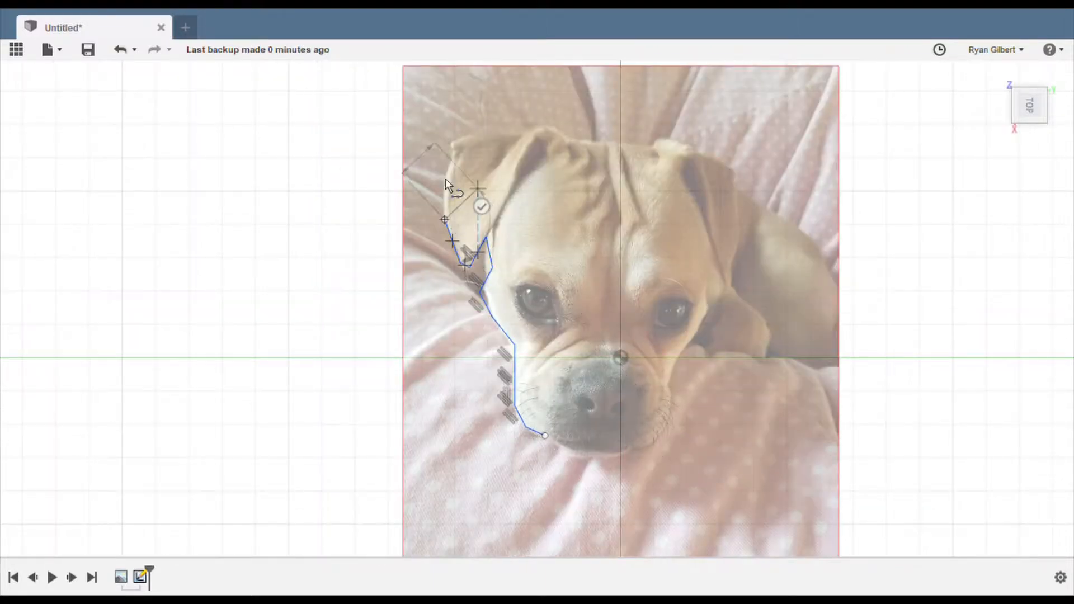
{"action": "scroll", "coordinate": [451, 142], "scroll_direction": "up", "scroll_amount": 8}
{"action": "left_click", "coordinate": [456, 154]}
{"action": "scroll", "coordinate": [565, 392], "scroll_direction": "down", "scroll_amount": 5}
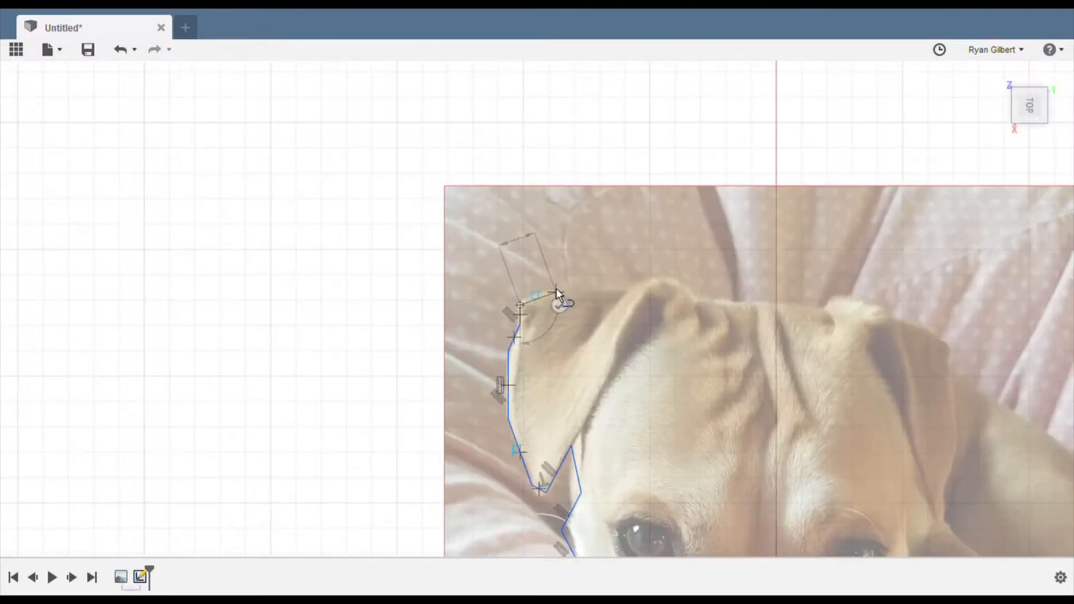
{"action": "scroll", "coordinate": [556, 288], "scroll_direction": "up", "scroll_amount": 5}
{"action": "left_click", "coordinate": [458, 322]}
{"action": "left_click", "coordinate": [635, 322]}
{"action": "left_click", "coordinate": [677, 294]}
{"action": "scroll", "coordinate": [325, 298], "scroll_direction": "down", "scroll_amount": 3}
{"action": "left_click", "coordinate": [536, 296]}
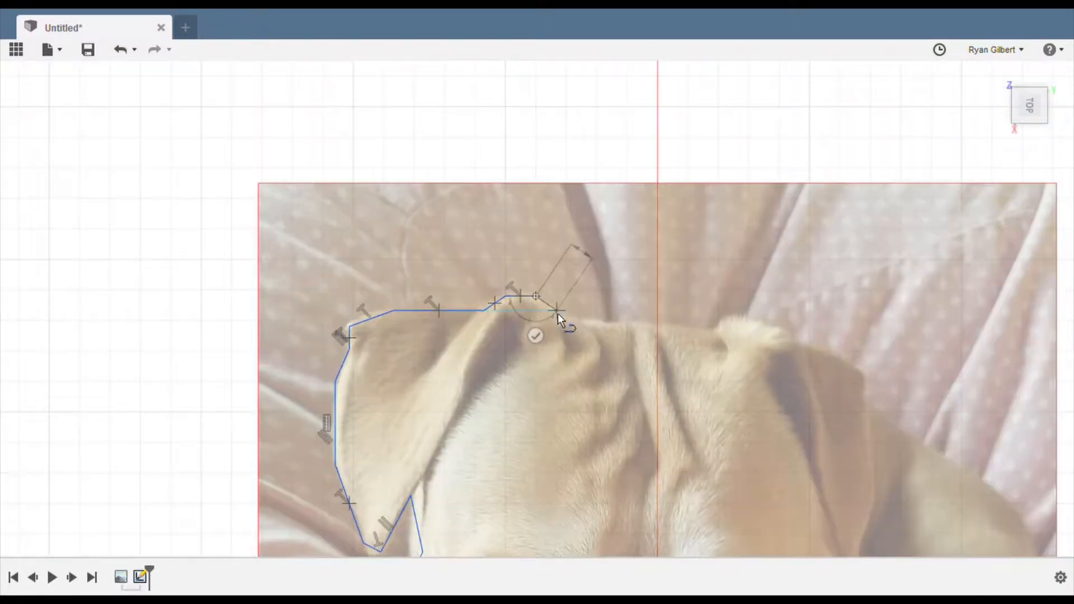
- Extend the line outline across the top of the dog's head to the start of the right ear
{"action": "left_click", "coordinate": [559, 311]}
{"action": "left_click", "coordinate": [716, 329]}
{"action": "scroll", "coordinate": [233, 246], "scroll_direction": "up", "scroll_amount": 4}
{"action": "scroll", "coordinate": [233, 247], "scroll_direction": "down", "scroll_amount": 4}
{"action": "scroll", "coordinate": [564, 303], "scroll_direction": "up", "scroll_amount": 1}
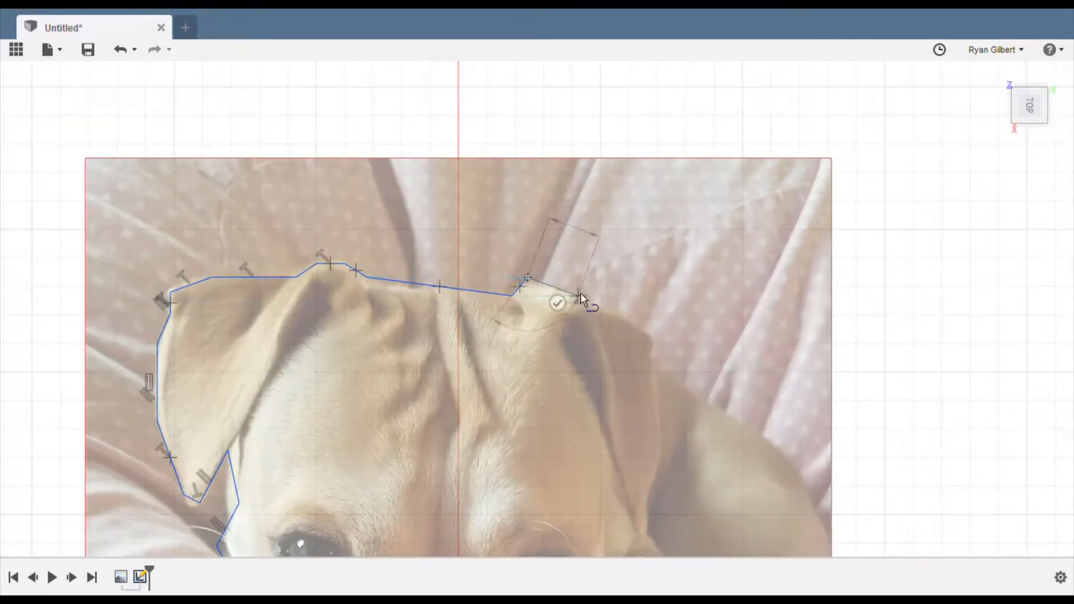
- Continue the line outline around the outer edge of the right ear and down to beside the right eye
{"action": "left_click", "coordinate": [652, 336]}
{"action": "left_click", "coordinate": [646, 494]}
{"action": "left_click", "coordinate": [645, 535]}
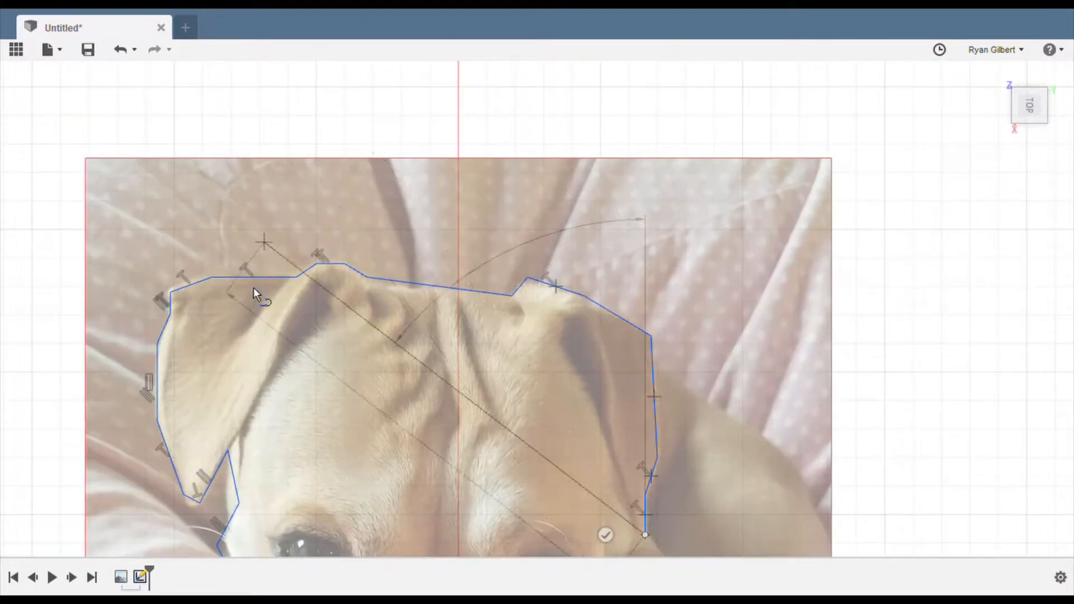
{"action": "scroll", "coordinate": [254, 287], "scroll_direction": "down", "scroll_amount": 4}
{"action": "scroll", "coordinate": [350, 375], "scroll_direction": "up", "scroll_amount": 5}
{"action": "left_click", "coordinate": [384, 283]}
{"action": "left_click", "coordinate": [346, 317]}
{"action": "left_click", "coordinate": [339, 347]}
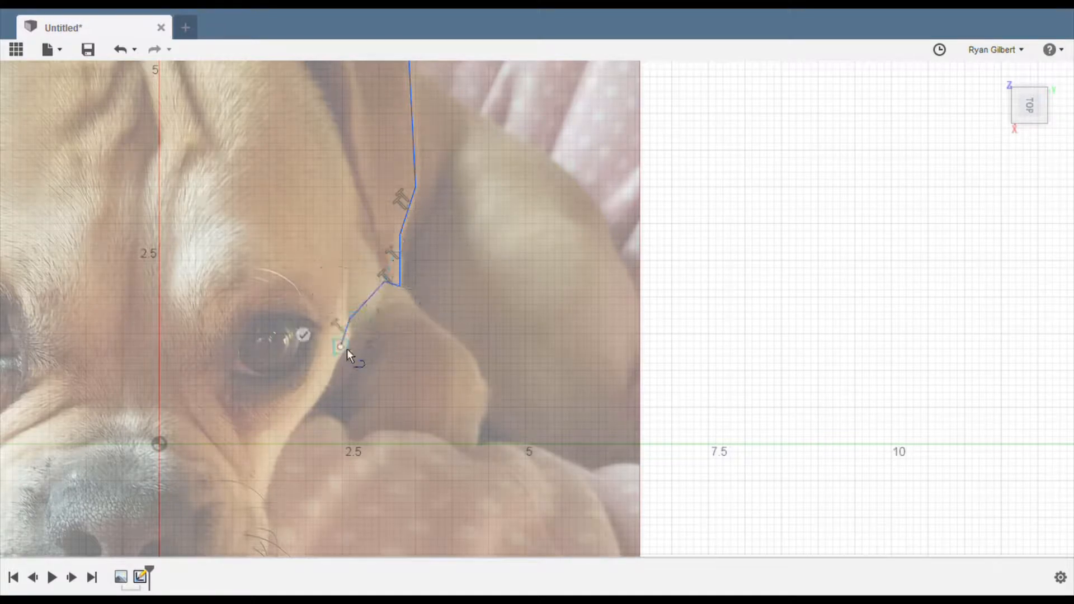
- Trace the dog's right cheek and muzzle with line segments down to the chin
{"action": "left_click", "coordinate": [289, 430]}
{"action": "left_click", "coordinate": [268, 498]}
{"action": "scroll", "coordinate": [145, 294], "scroll_direction": "down", "scroll_amount": 1}
{"action": "scroll", "coordinate": [145, 295], "scroll_direction": "down", "scroll_amount": 4}
{"action": "scroll", "coordinate": [172, 397], "scroll_direction": "up", "scroll_amount": 5}
{"action": "left_click", "coordinate": [211, 329]}
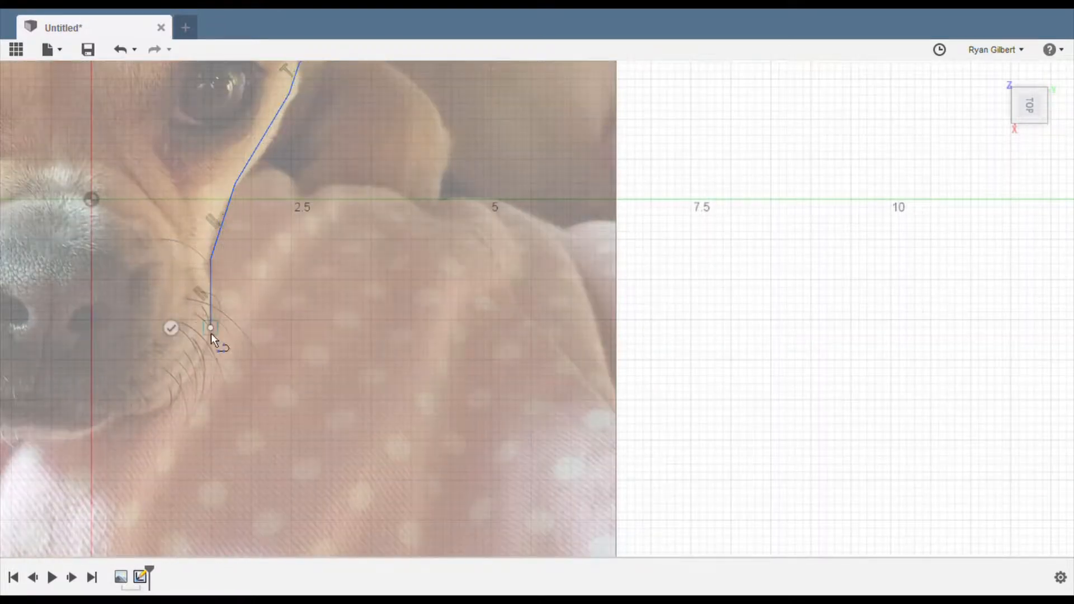
{"action": "left_click", "coordinate": [175, 387]}
{"action": "left_click", "coordinate": [116, 416]}
- Trace the underside of the chin and close the head outline at its starting point
{"action": "scroll", "coordinate": [101, 411], "scroll_direction": "down", "scroll_amount": 4}
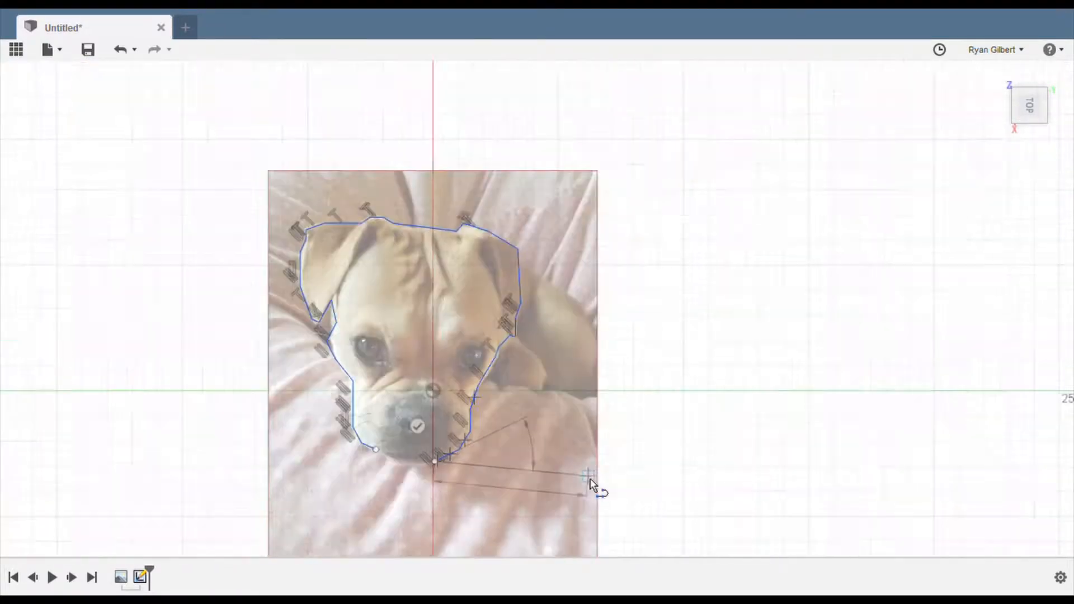
{"action": "scroll", "coordinate": [395, 495], "scroll_direction": "up", "scroll_amount": 5}
{"action": "left_click", "coordinate": [450, 372]}
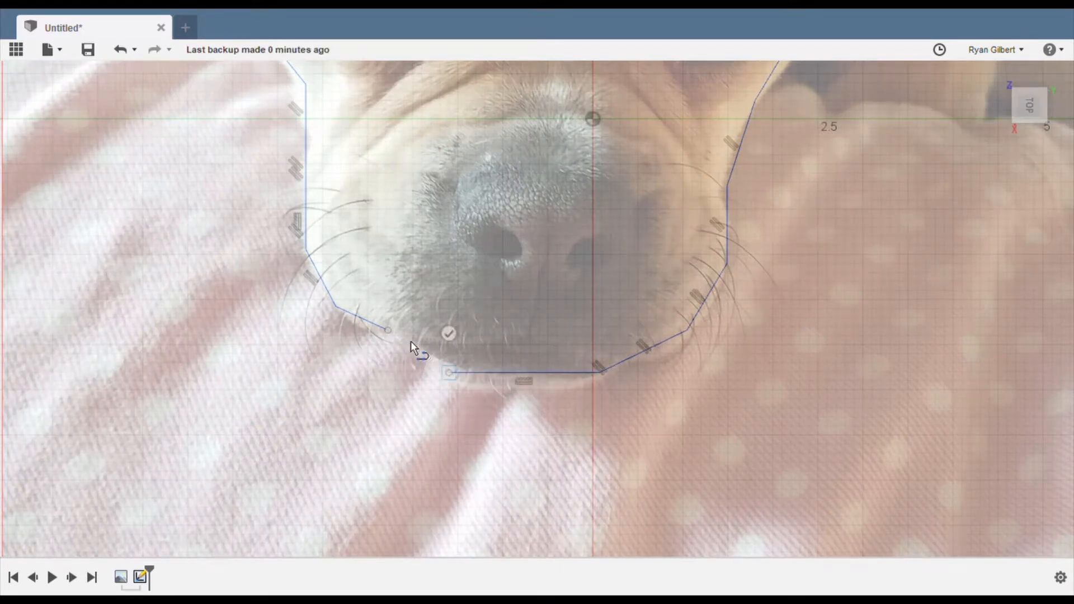
{"action": "left_click", "coordinate": [389, 332]}
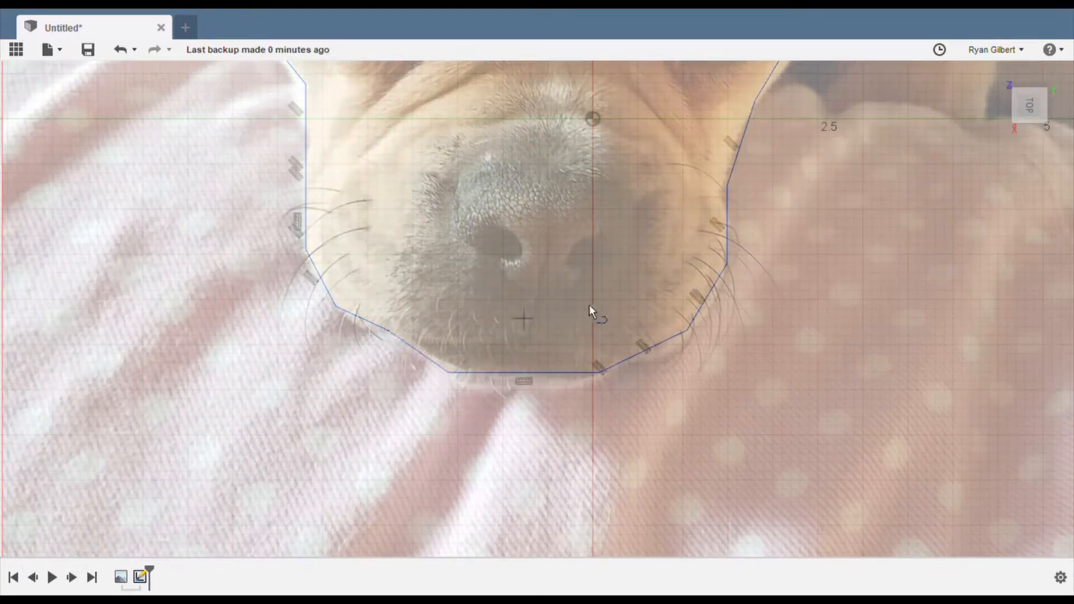
{"action": "scroll", "coordinate": [590, 307], "scroll_direction": "down", "scroll_amount": 3}
{"action": "scroll", "coordinate": [590, 308], "scroll_direction": "up", "scroll_amount": 2}
{"action": "scroll", "coordinate": [589, 305], "scroll_direction": "down", "scroll_amount": 2}
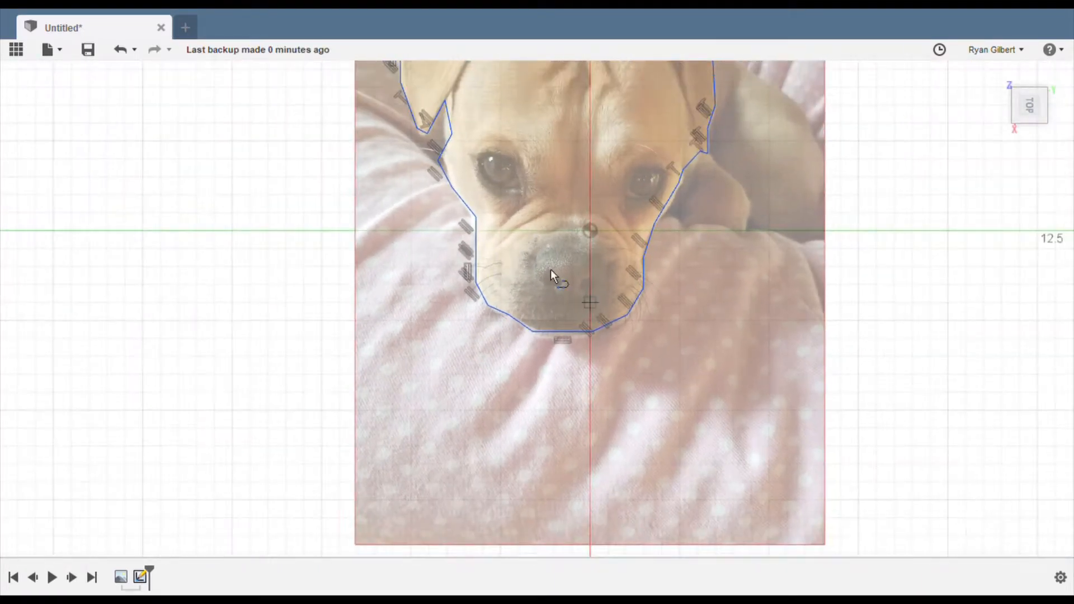
{"action": "scroll", "coordinate": [506, 160], "scroll_direction": "down", "scroll_amount": 4}
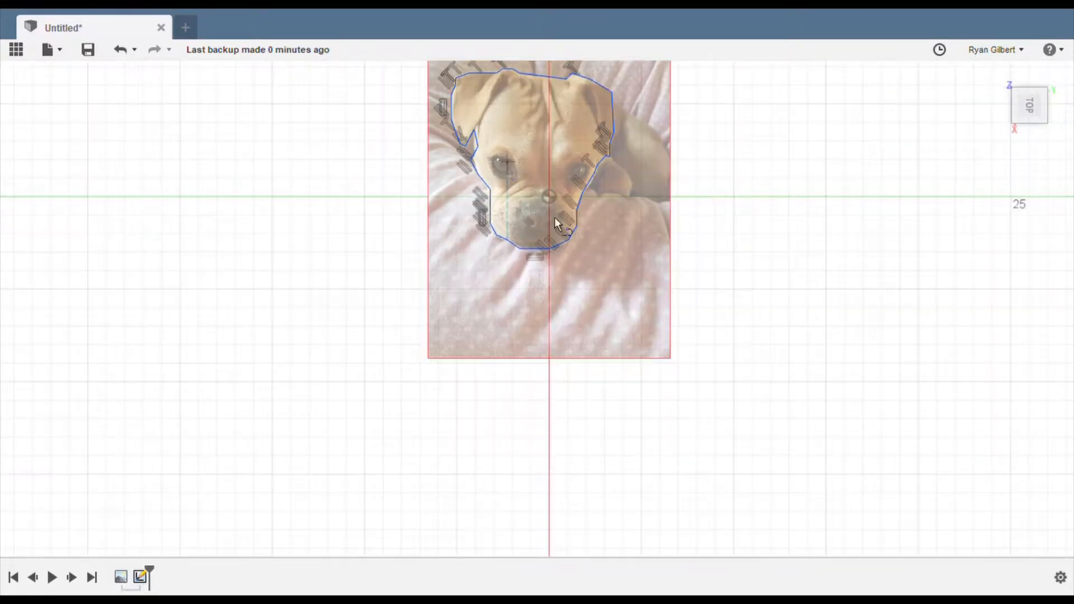
{"action": "scroll", "coordinate": [554, 439], "scroll_direction": "down", "scroll_amount": 2}
{"action": "scroll", "coordinate": [552, 304], "scroll_direction": "up", "scroll_amount": 5}
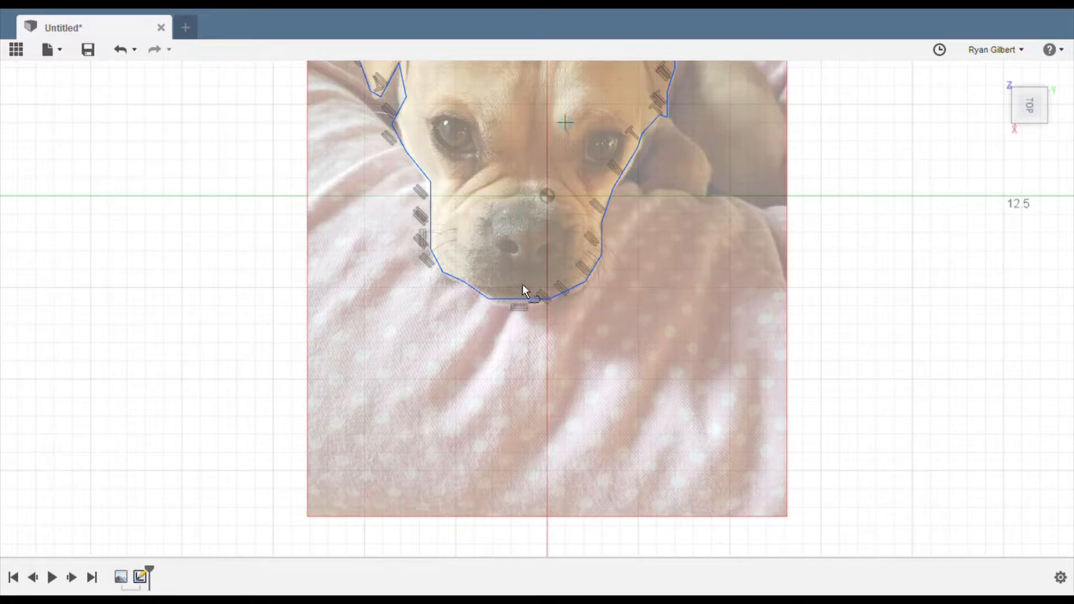
{"action": "scroll", "coordinate": [496, 290], "scroll_direction": "down", "scroll_amount": 4}
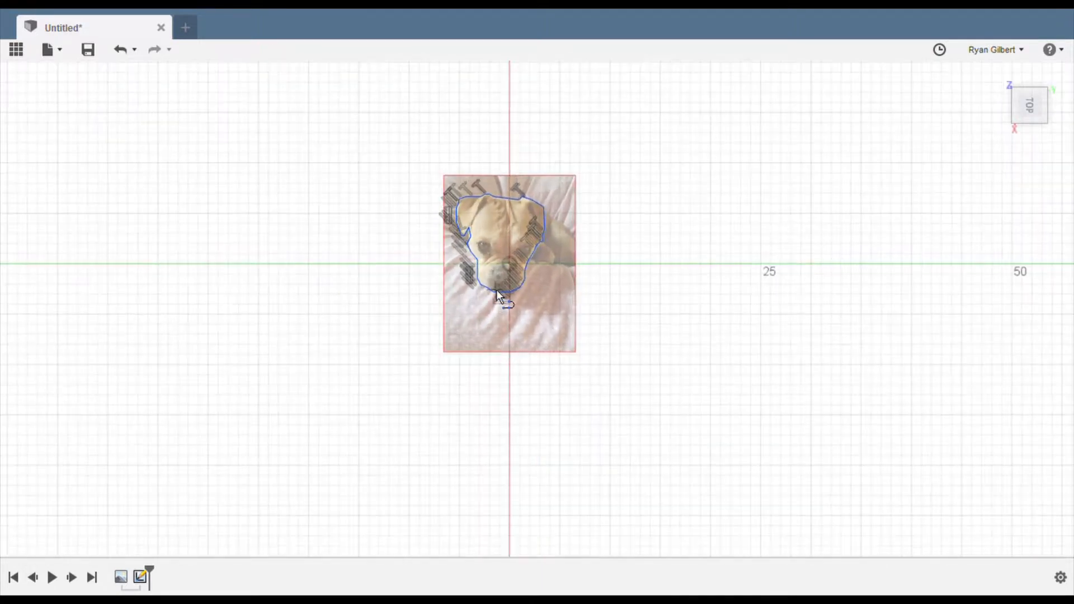
{"action": "scroll", "coordinate": [495, 290], "scroll_direction": "up", "scroll_amount": 2}
{"action": "scroll", "coordinate": [495, 290], "scroll_direction": "up", "scroll_amount": 1}
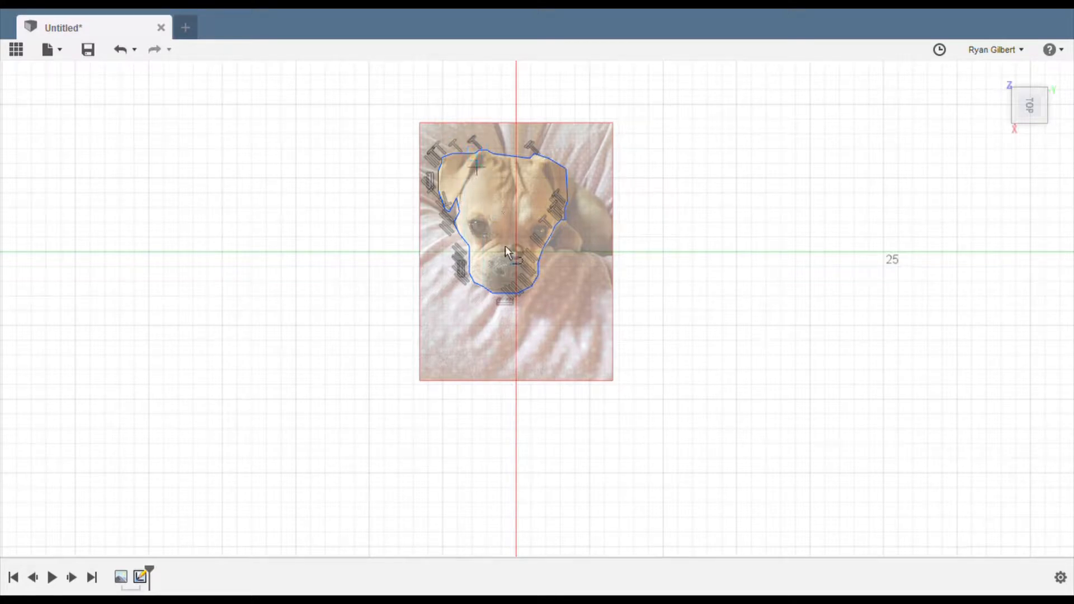
{"action": "scroll", "coordinate": [627, 442], "scroll_direction": "down", "scroll_amount": 1}
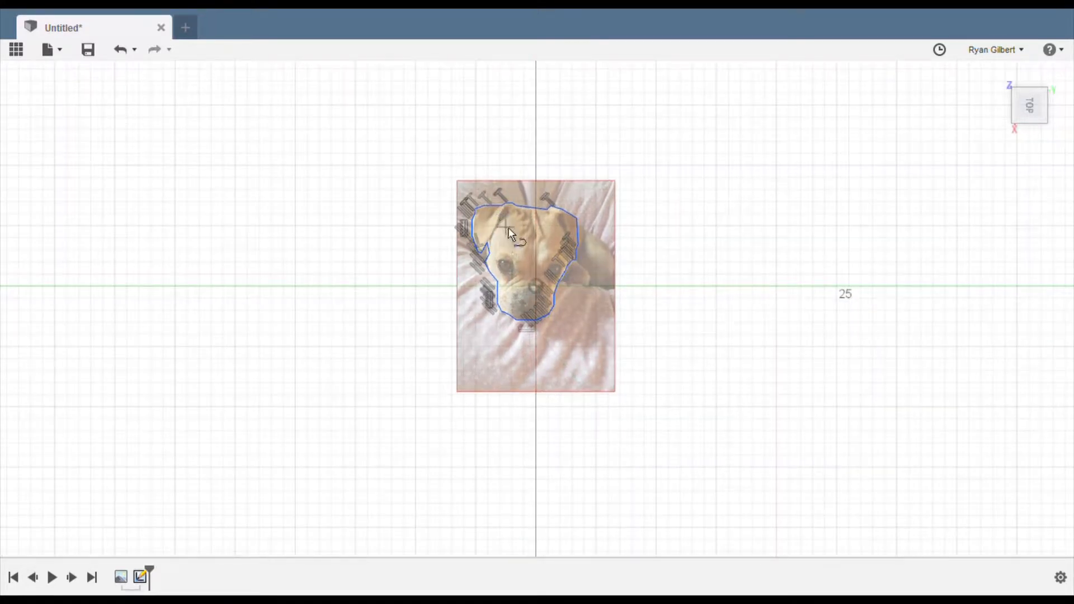
- Trace the dark inner fold of the dog's left ear as a closed shape of line segments
{"action": "scroll", "coordinate": [508, 227], "scroll_direction": "up", "scroll_amount": 5}
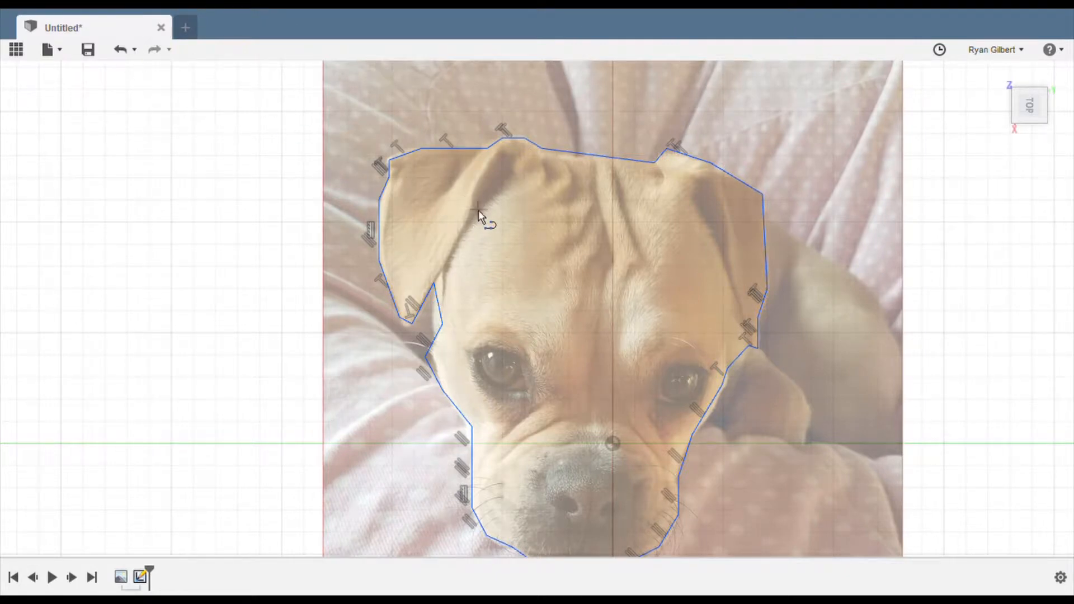
{"action": "left_click", "coordinate": [475, 209]}
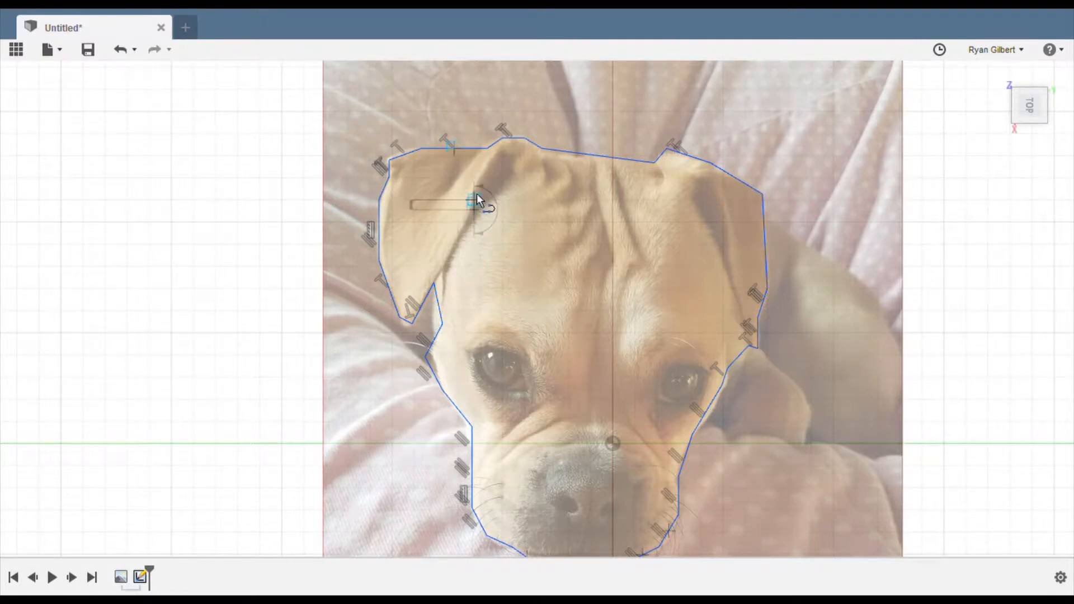
{"action": "left_click", "coordinate": [496, 149]}
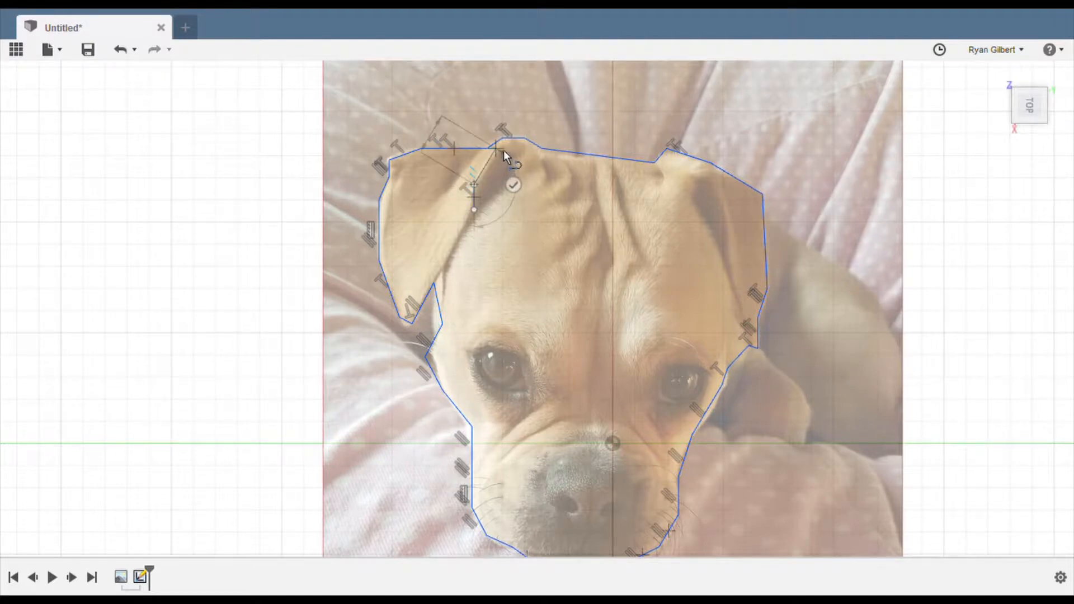
{"action": "left_click", "coordinate": [516, 166]}
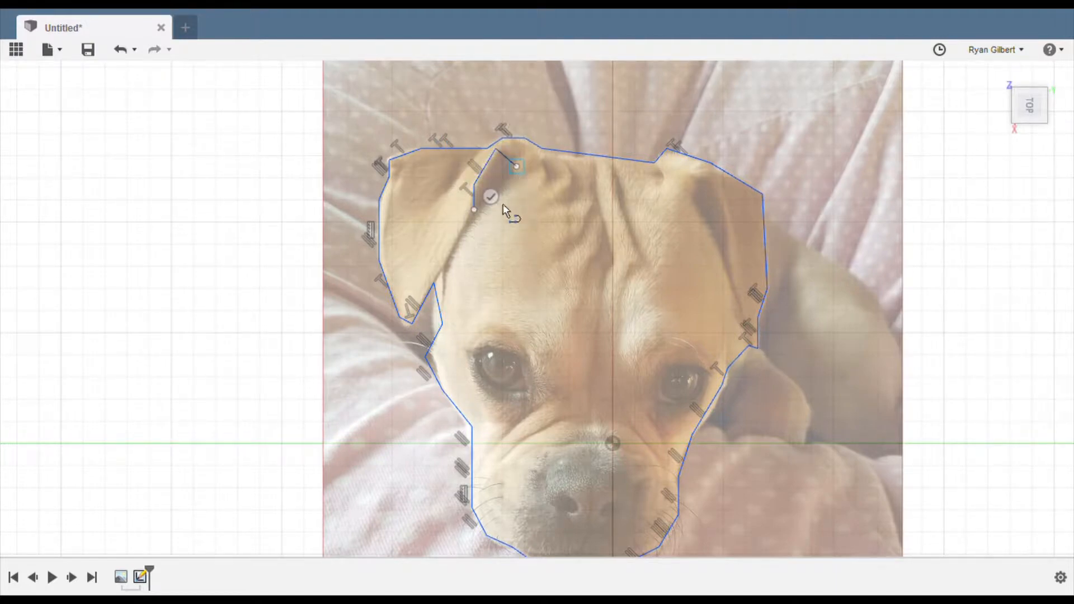
{"action": "left_click", "coordinate": [475, 210]}
- Trace the dark inner fold of the dog's right ear as a closed four-sided line shape
{"action": "scroll", "coordinate": [283, 141], "scroll_direction": "up", "scroll_amount": 4}
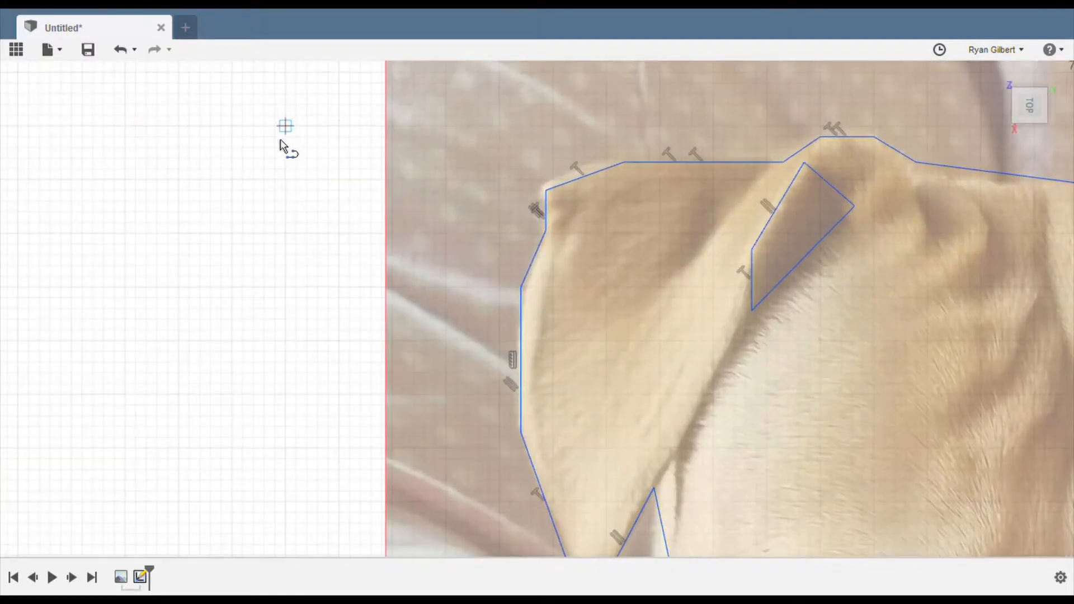
{"action": "scroll", "coordinate": [283, 141], "scroll_direction": "down", "scroll_amount": 4}
{"action": "scroll", "coordinate": [556, 184], "scroll_direction": "up", "scroll_amount": 4}
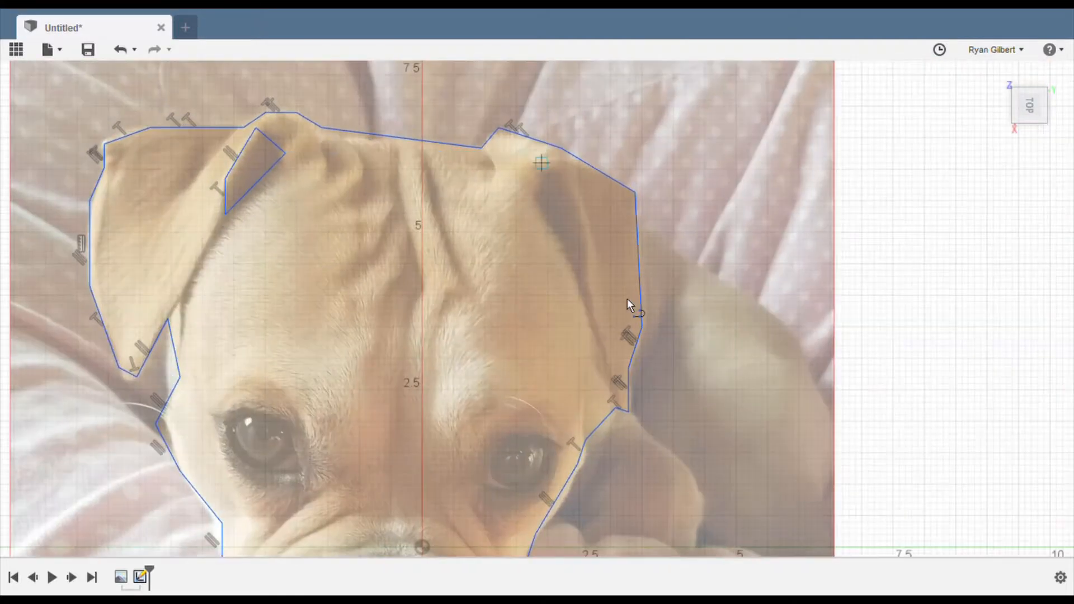
{"action": "left_click", "coordinate": [581, 302]}
{"action": "left_click", "coordinate": [529, 196]}
{"action": "left_click", "coordinate": [553, 169]}
{"action": "left_click", "coordinate": [582, 225]}
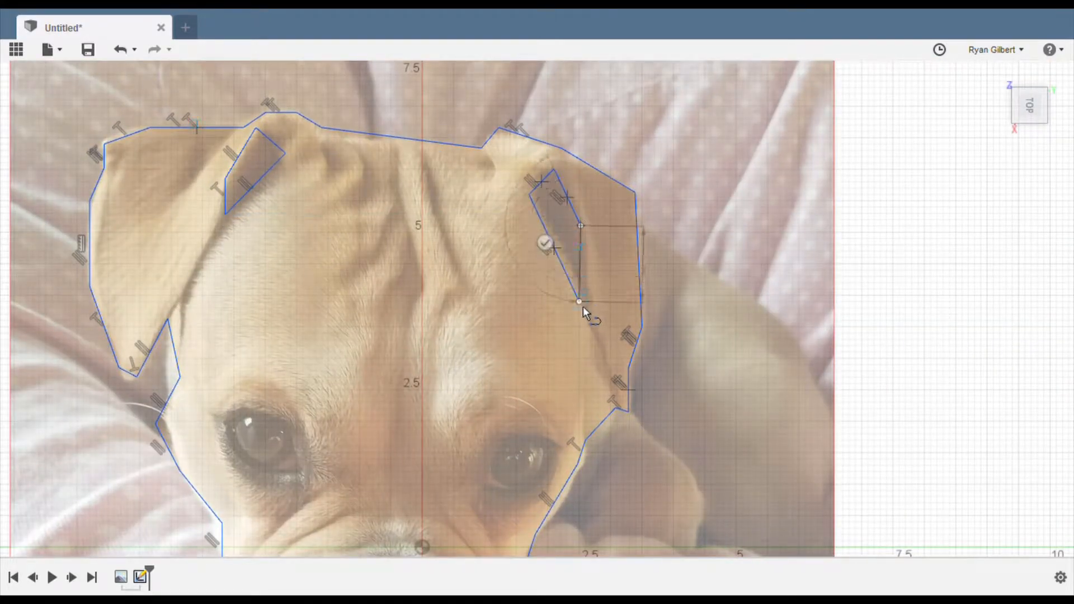
{"action": "left_click", "coordinate": [580, 303]}
- Trace the dog's left eye with line segments as a closed five-sided shape
{"action": "scroll", "coordinate": [432, 160], "scroll_direction": "down", "scroll_amount": 3}
{"action": "scroll", "coordinate": [300, 360], "scroll_direction": "up", "scroll_amount": 2}
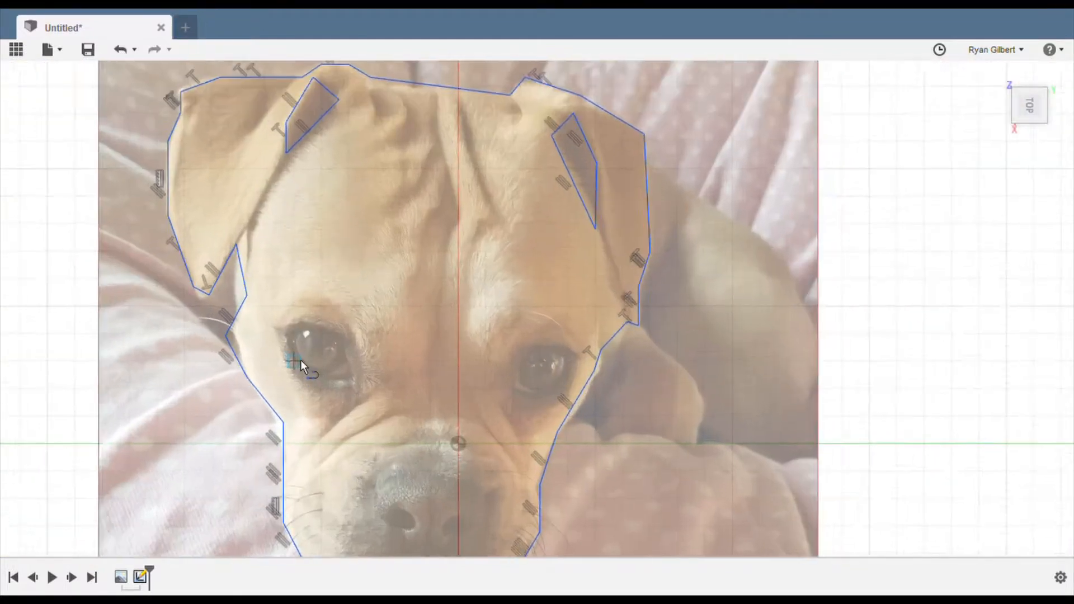
{"action": "scroll", "coordinate": [301, 360], "scroll_direction": "up", "scroll_amount": 2}
{"action": "left_click", "coordinate": [370, 386]}
{"action": "left_click", "coordinate": [309, 375]}
{"action": "left_click", "coordinate": [285, 326]}
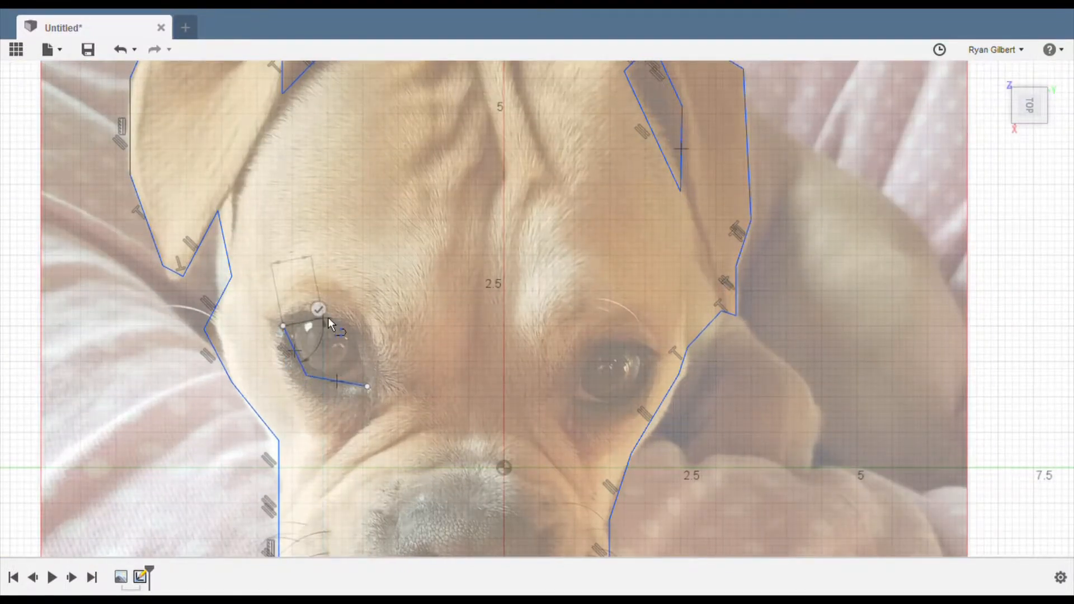
{"action": "left_click", "coordinate": [325, 307]}
{"action": "left_click", "coordinate": [357, 326]}
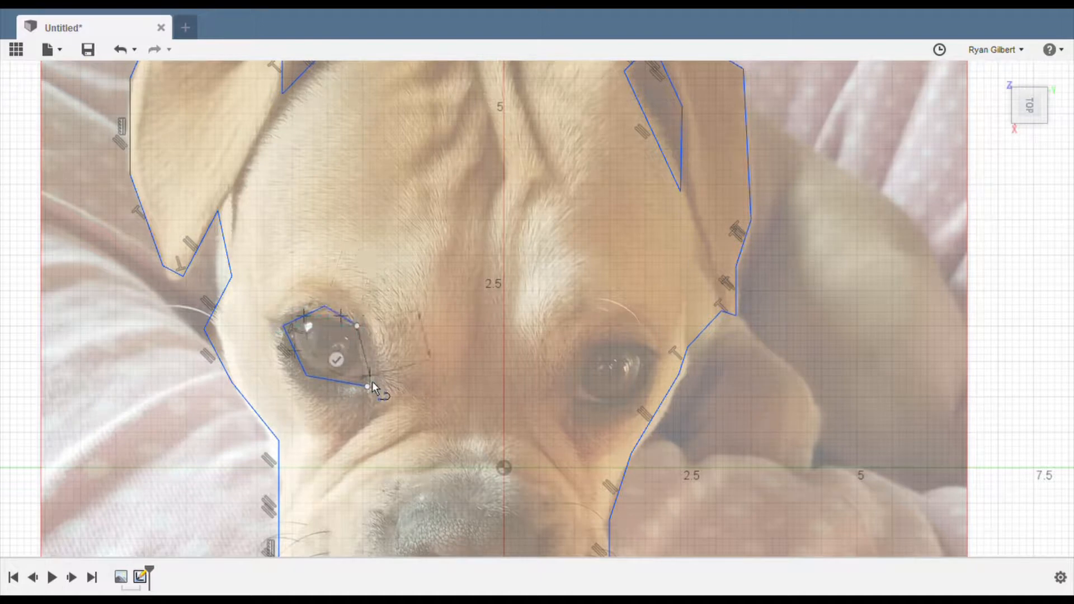
{"action": "left_click", "coordinate": [368, 386]}
- Trace the dog's right eye with line segments as a closed five-sided shape
{"action": "left_click", "coordinate": [624, 404]}
{"action": "left_click", "coordinate": [582, 385]}
{"action": "left_click", "coordinate": [601, 343]}
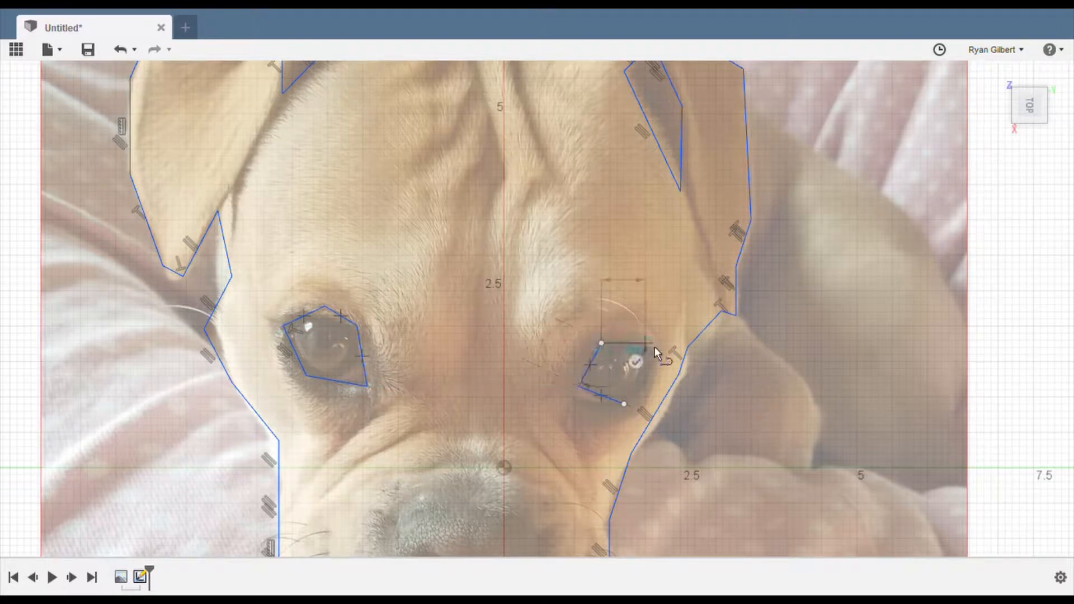
{"action": "left_click", "coordinate": [647, 343]}
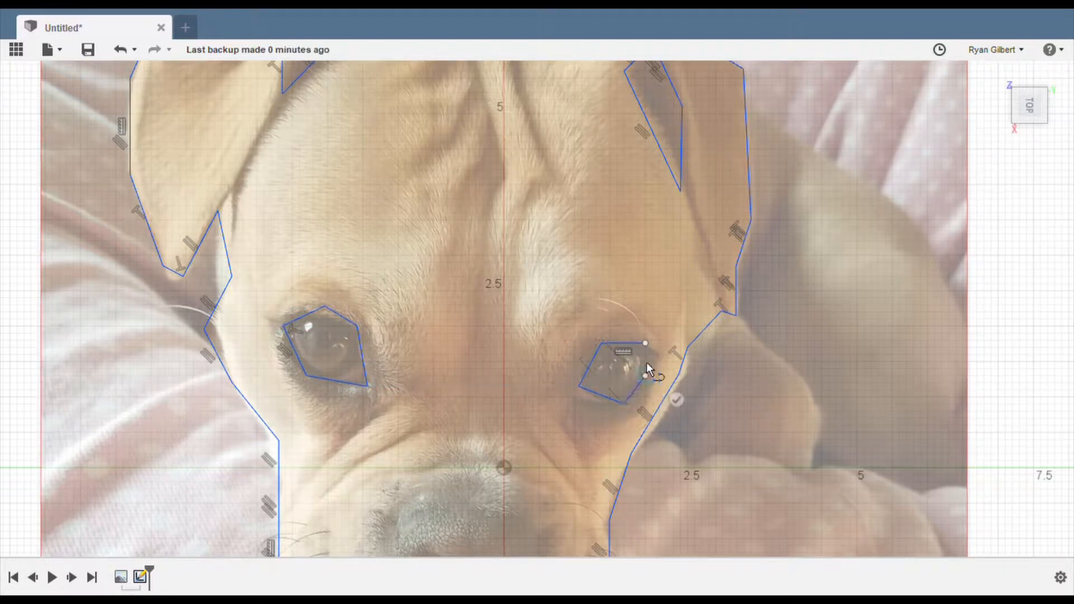
{"action": "left_click", "coordinate": [646, 374]}
- Draw the mouth as two line segments peaking below the nose and meeting the chin outline on both sides
{"action": "scroll", "coordinate": [509, 158], "scroll_direction": "down", "scroll_amount": 5}
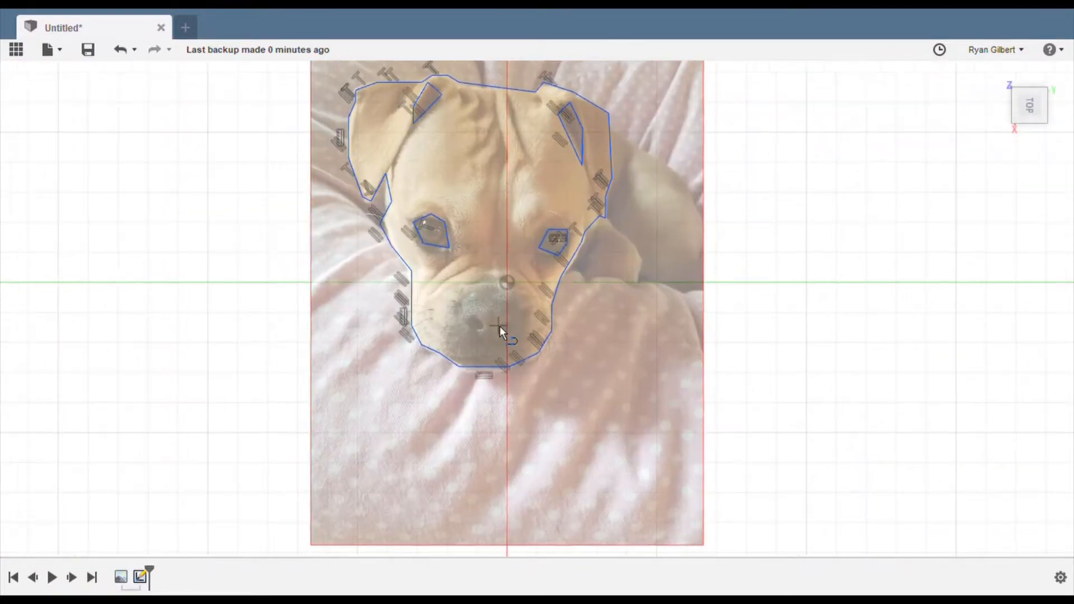
{"action": "scroll", "coordinate": [499, 326], "scroll_direction": "up", "scroll_amount": 8}
{"action": "left_click", "coordinate": [352, 427]}
{"action": "left_click", "coordinate": [461, 412]}
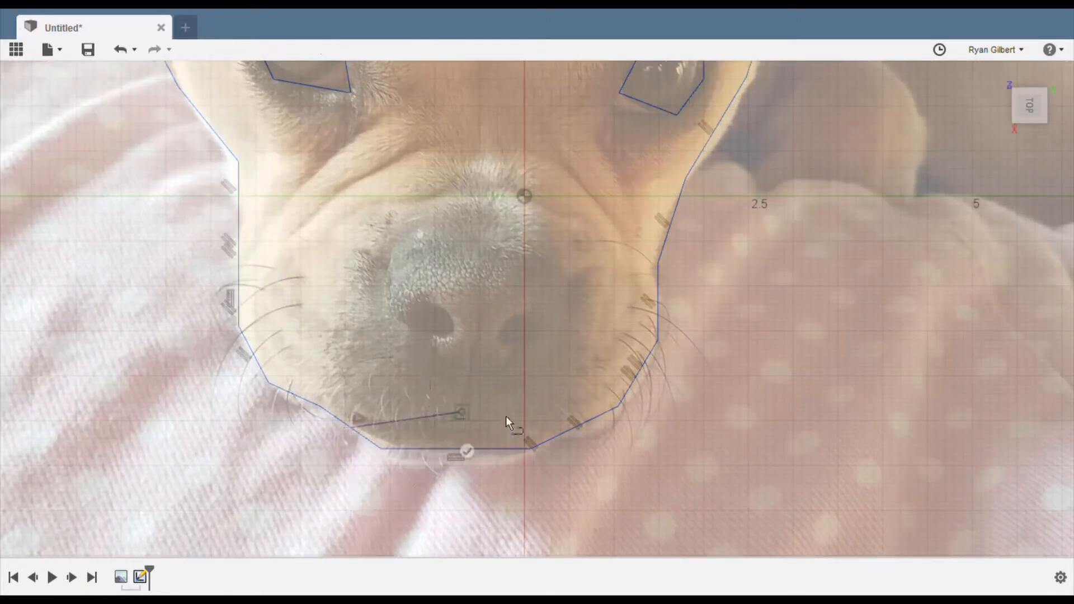
{"action": "left_click", "coordinate": [562, 432]}
- Trace around the left nostril and up the left side of the nose with line segments
{"action": "left_click", "coordinate": [437, 338]}
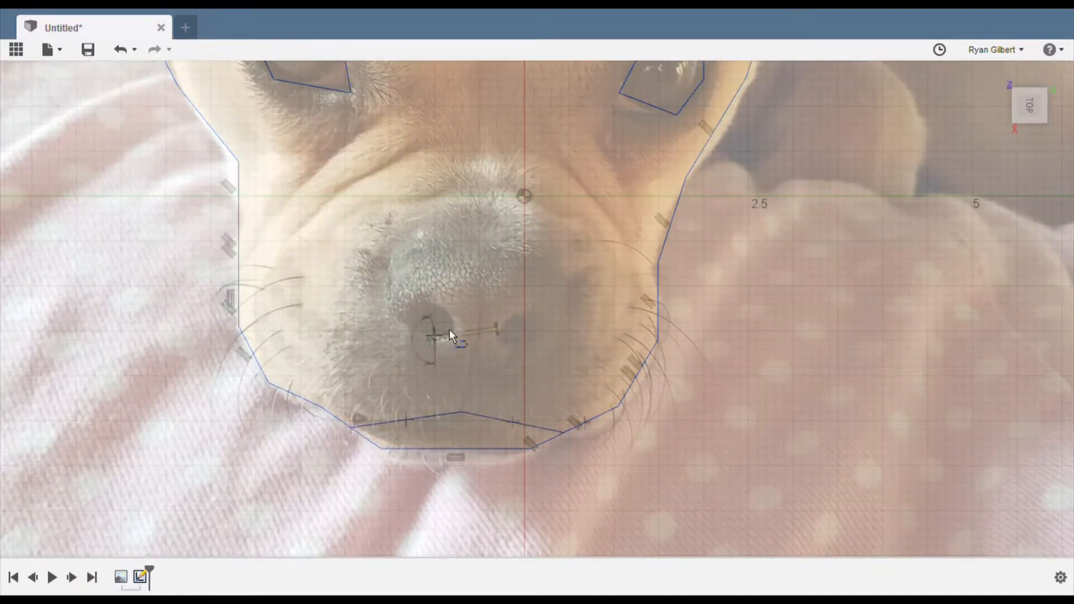
{"action": "left_click", "coordinate": [446, 324]}
{"action": "left_click", "coordinate": [440, 302]}
{"action": "left_click", "coordinate": [364, 321]}
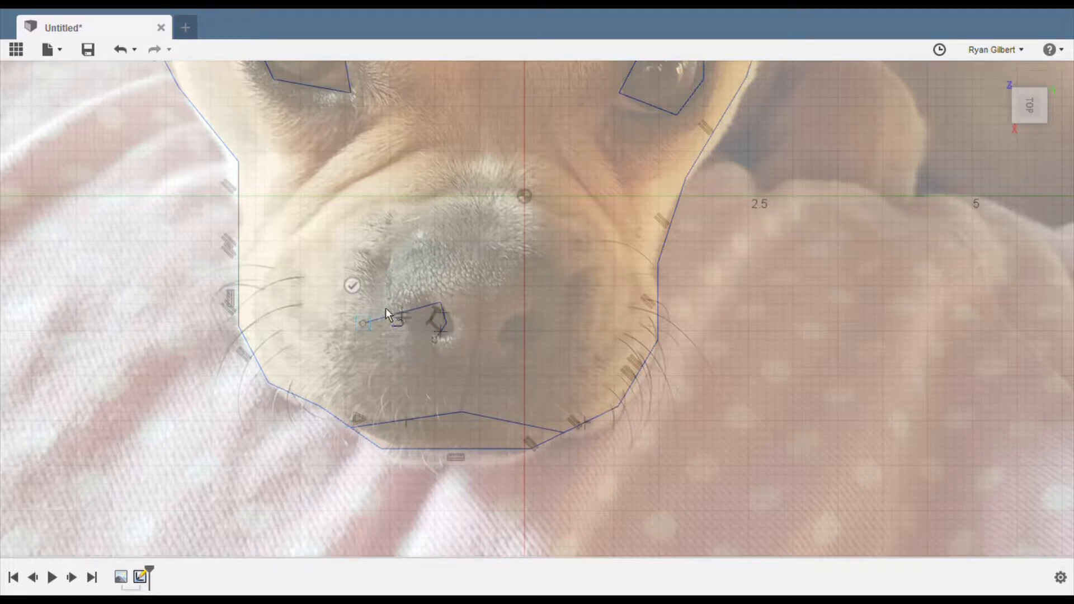
{"action": "left_click", "coordinate": [386, 289]}
{"action": "left_click", "coordinate": [402, 238]}
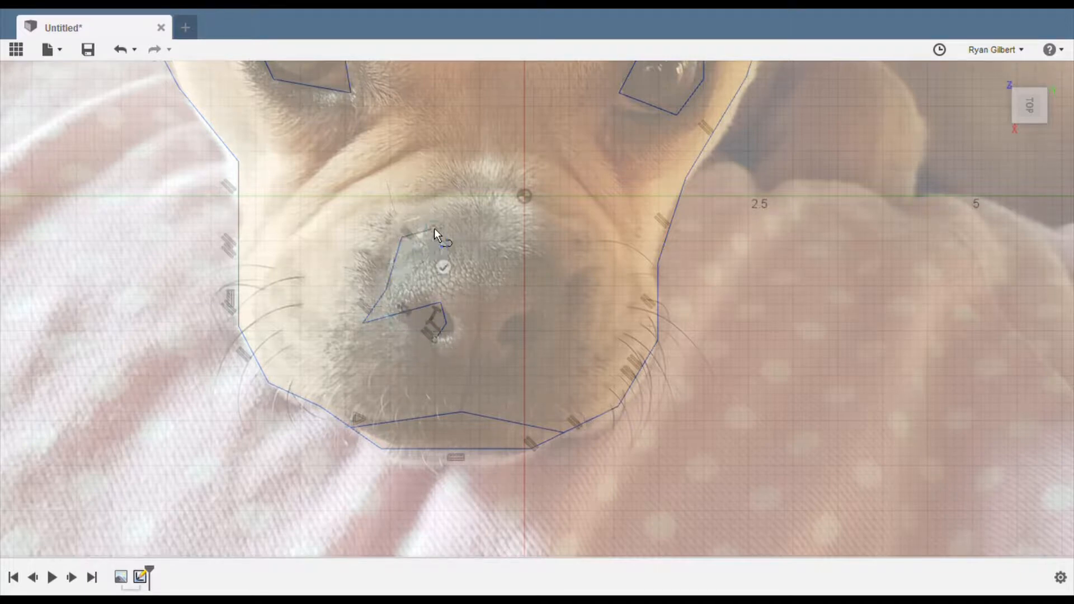
- Continue the nose outline over its top, around the right nostril and underneath, closing it at the left nostril
{"action": "left_click", "coordinate": [457, 223]}
{"action": "left_click", "coordinate": [502, 238]}
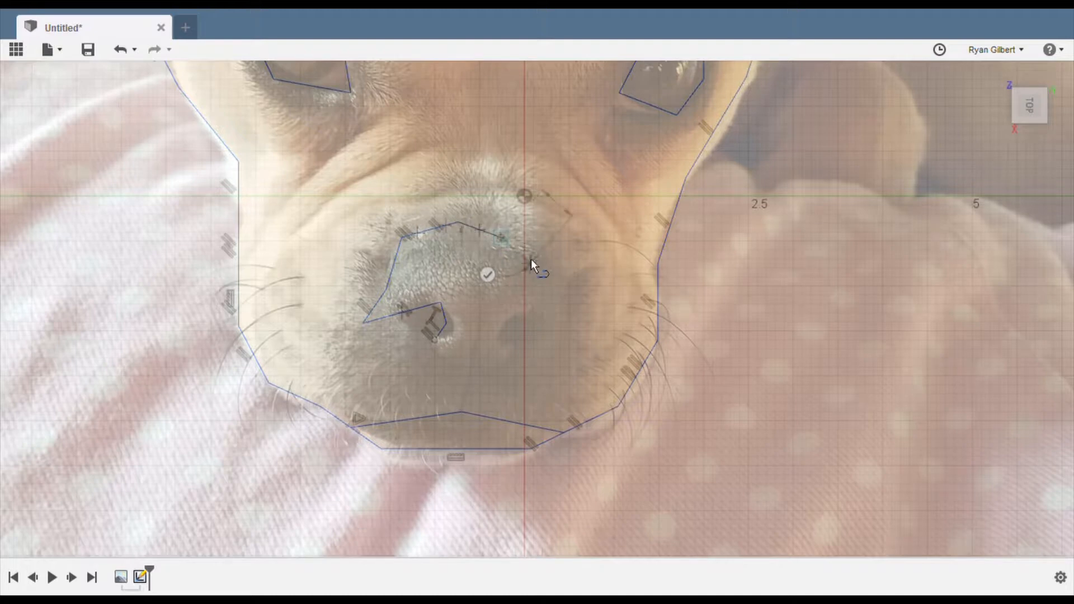
{"action": "left_click", "coordinate": [541, 273]}
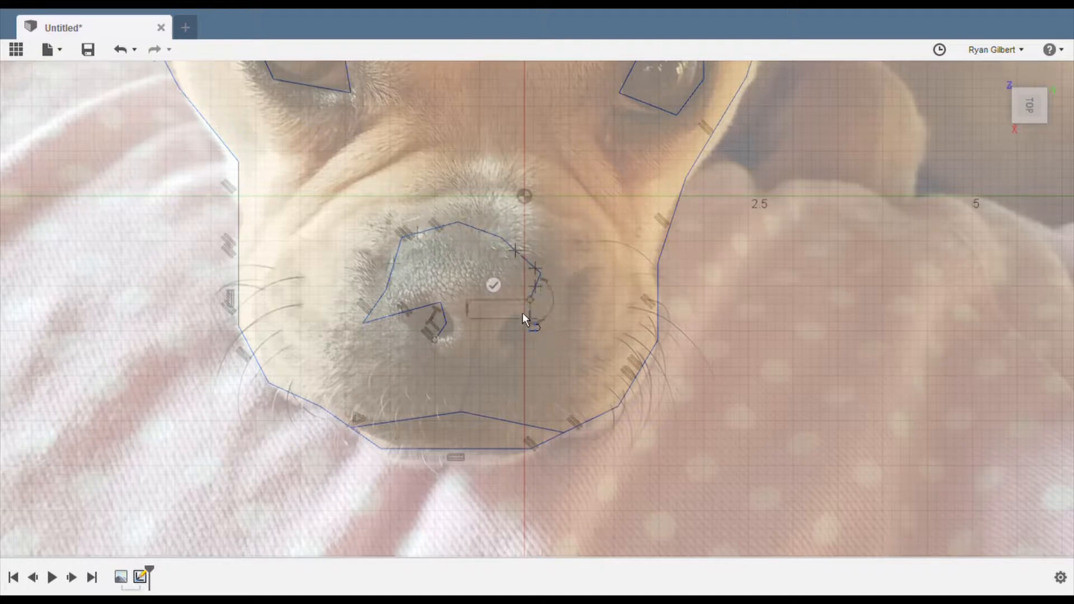
{"action": "left_click", "coordinate": [521, 311]}
{"action": "left_click", "coordinate": [511, 317]}
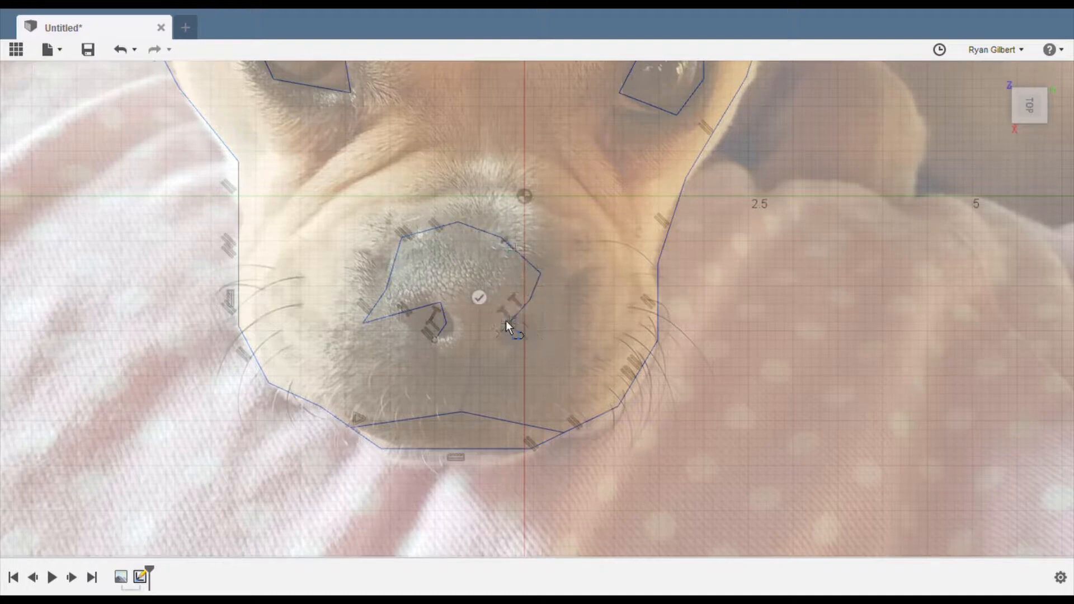
{"action": "left_click", "coordinate": [522, 358]}
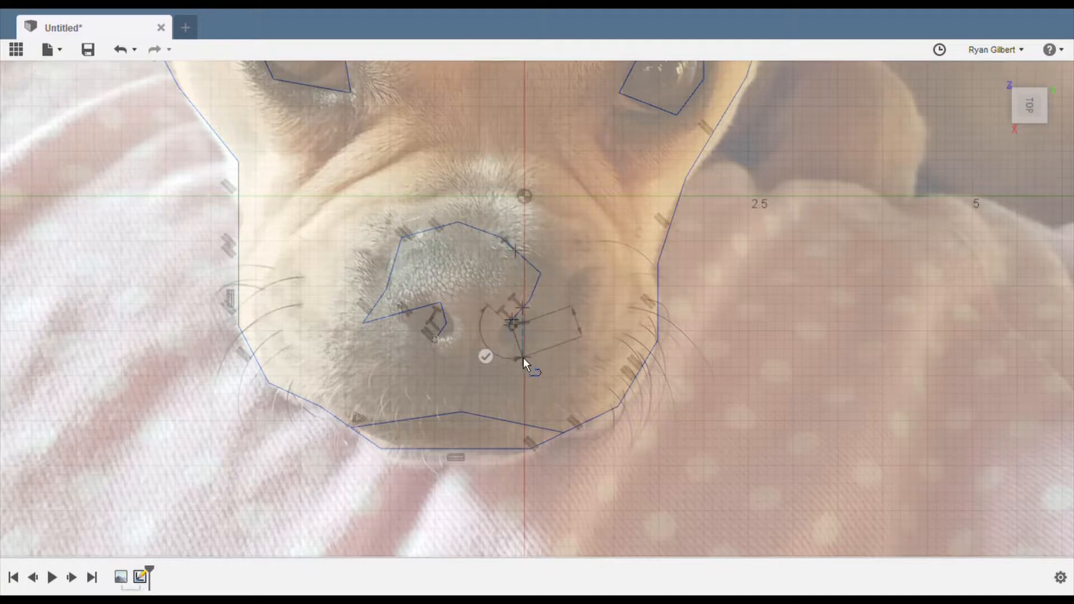
{"action": "left_click", "coordinate": [471, 363]}
{"action": "left_click", "coordinate": [434, 340]}
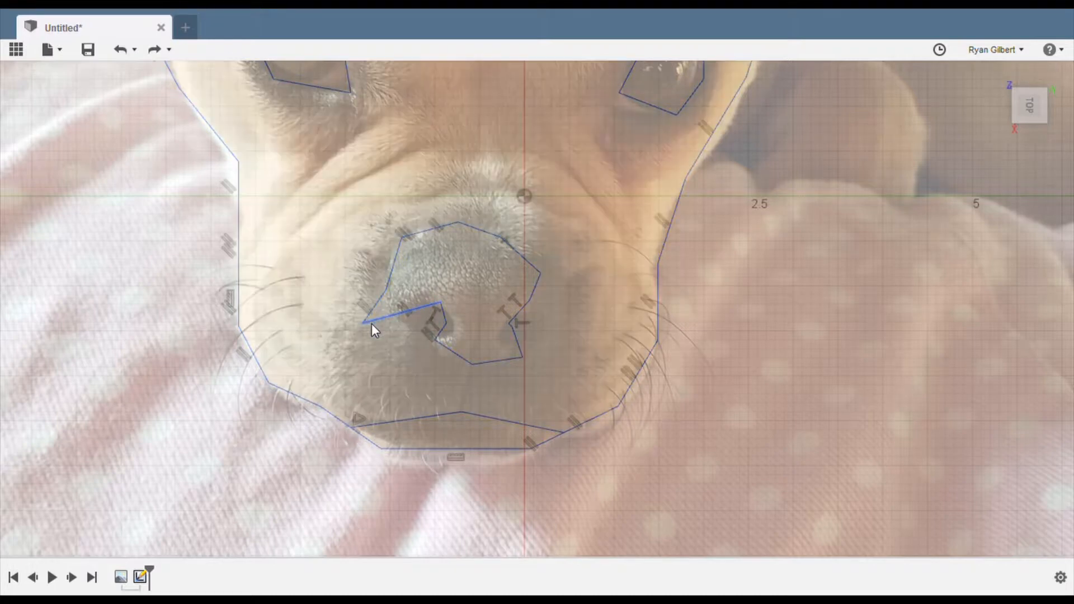
- Reshape the nose outline by moving its points at the left nostril, left edge, right edge and top edge
{"action": "left_click_drag", "start_coordinate": [362, 321], "coordinate": [434, 307]}
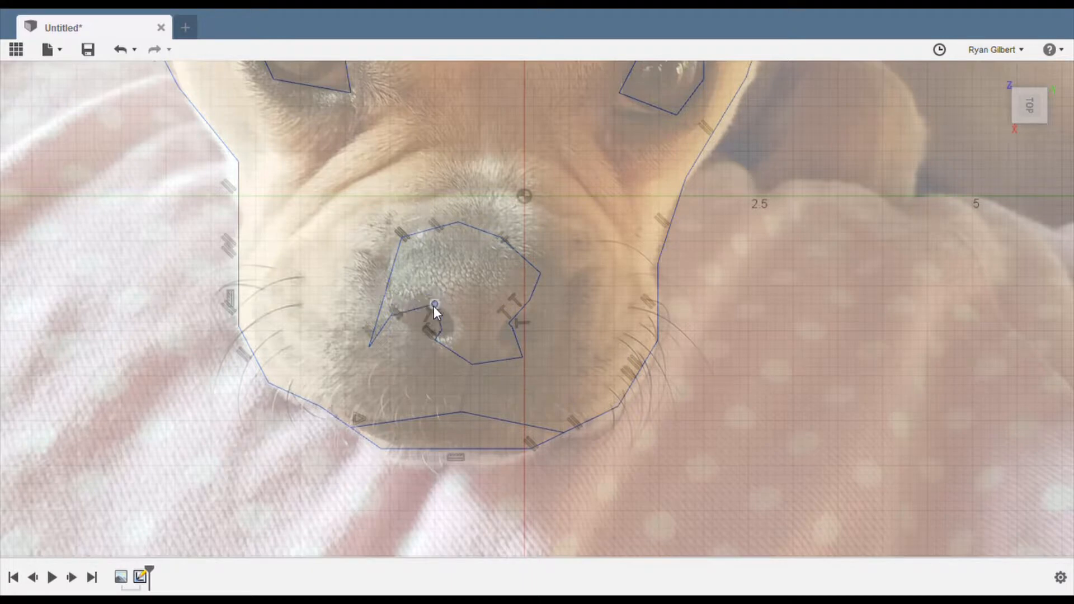
{"action": "left_click_drag", "start_coordinate": [368, 344], "coordinate": [398, 304]}
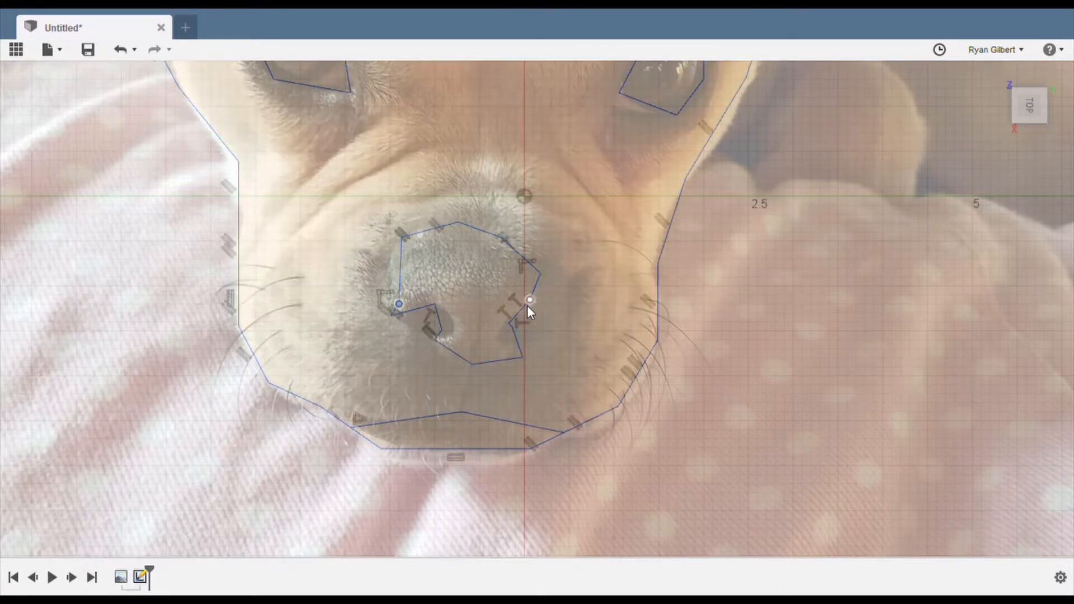
{"action": "left_click_drag", "start_coordinate": [527, 305], "coordinate": [550, 312]}
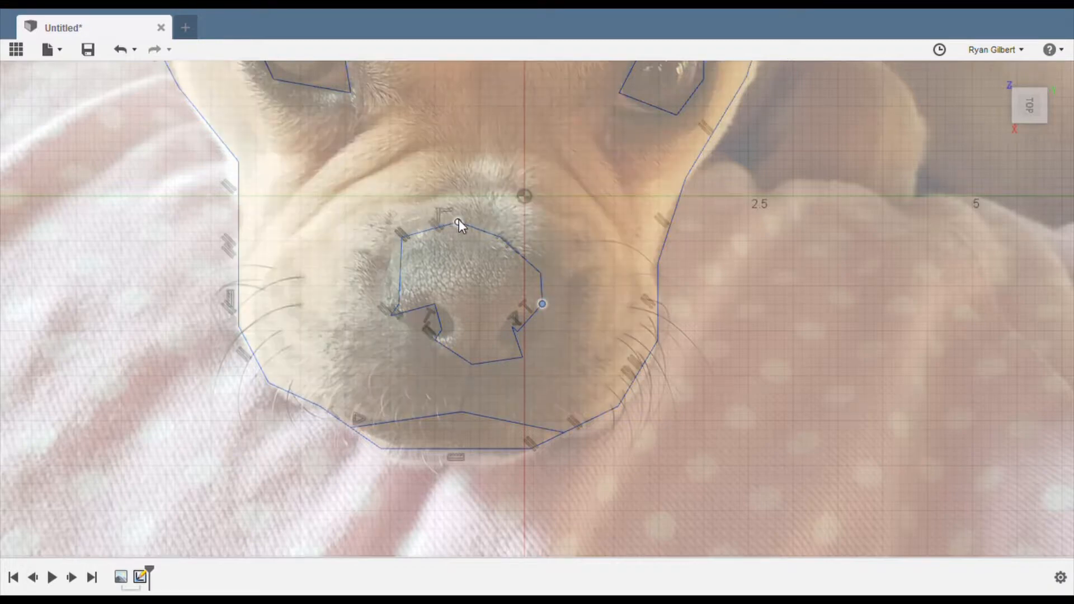
{"action": "left_click_drag", "start_coordinate": [459, 220], "coordinate": [450, 243]}
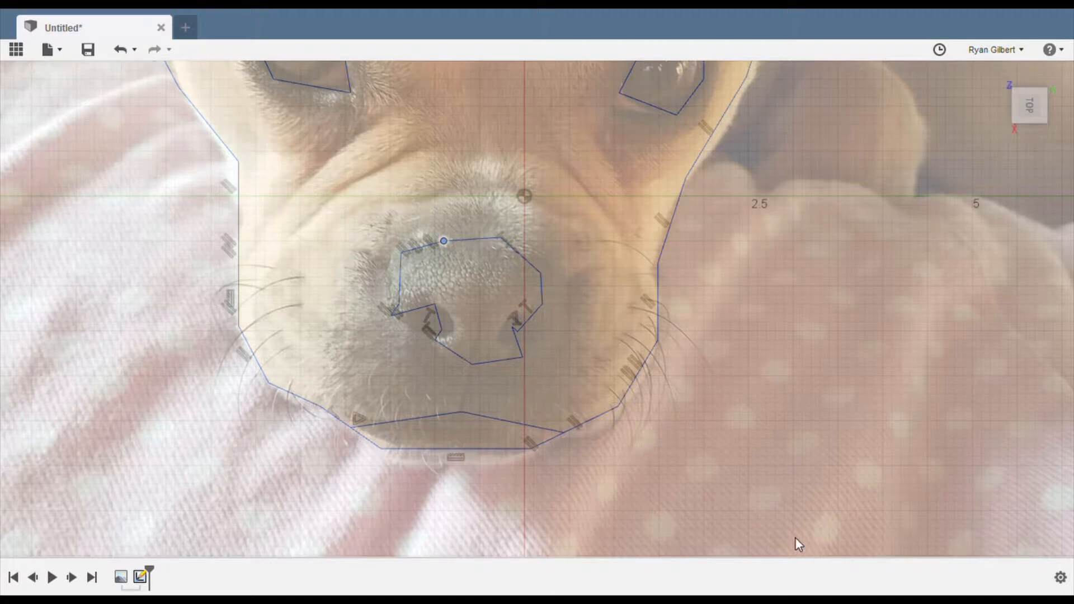
{"action": "scroll", "coordinate": [709, 357], "scroll_direction": "down", "scroll_amount": 8}
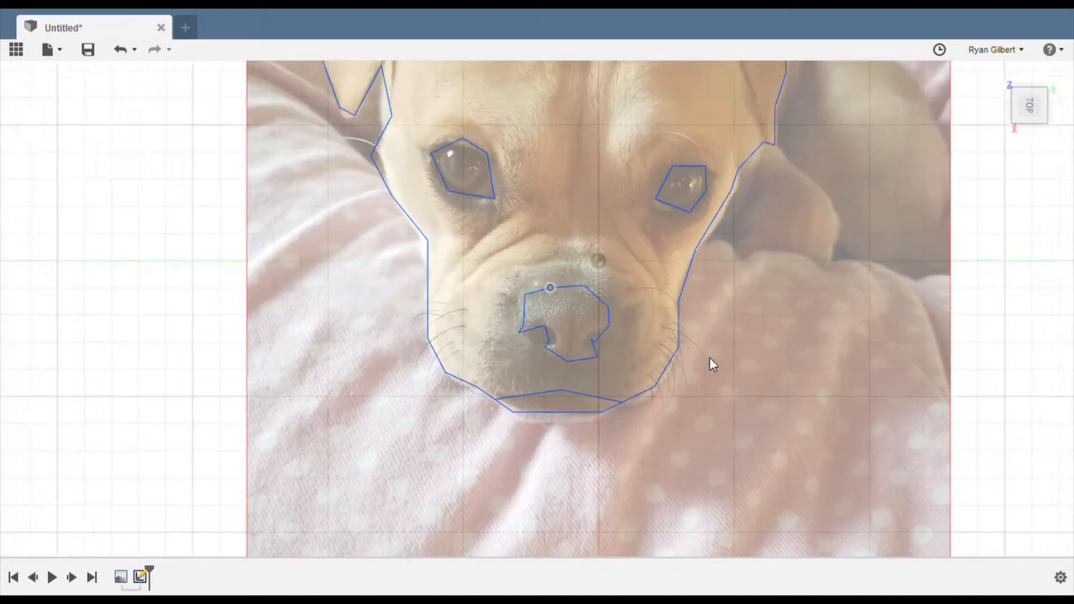
{"action": "scroll", "coordinate": [709, 357], "scroll_direction": "down", "scroll_amount": 5}
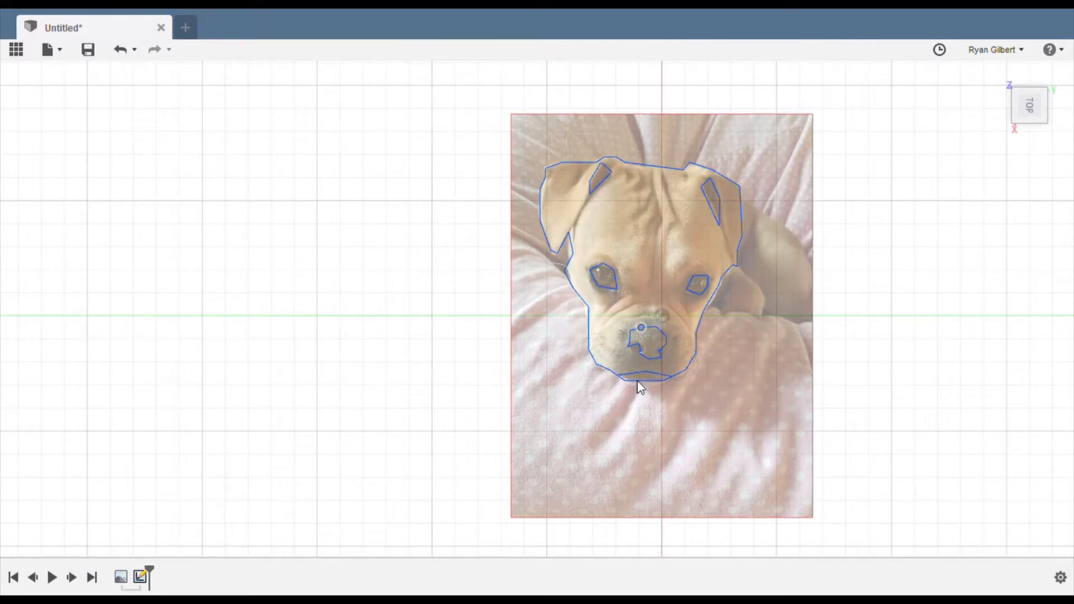
- Extrude the head profile upward into a thick solid, leaving the ear folds, eyes, nose and mouth area open
{"action": "left_click", "coordinate": [624, 203]}
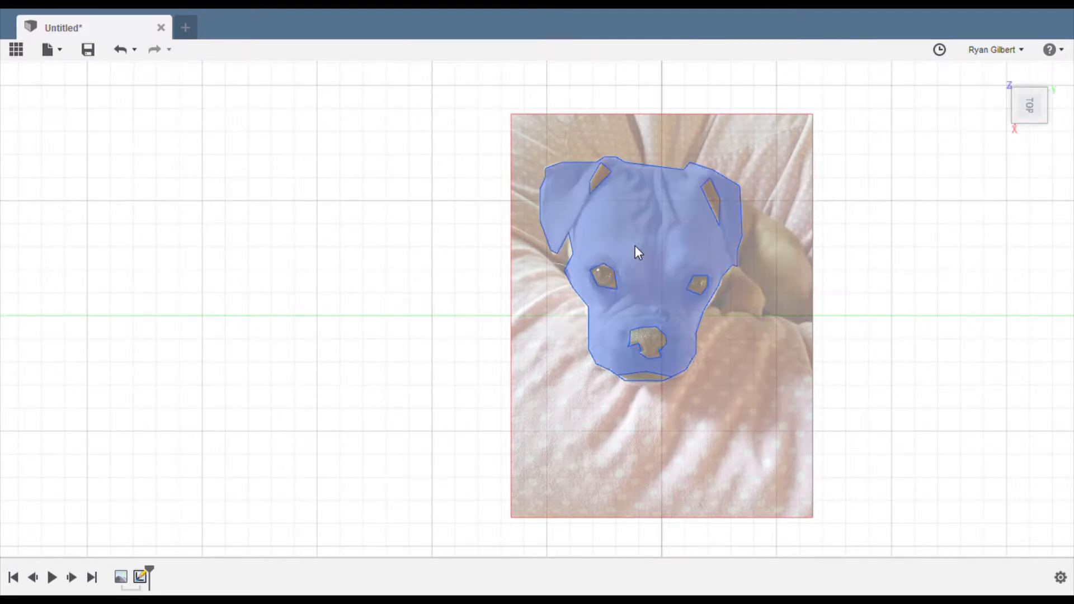
{"action": "left_click", "coordinate": [620, 203]}
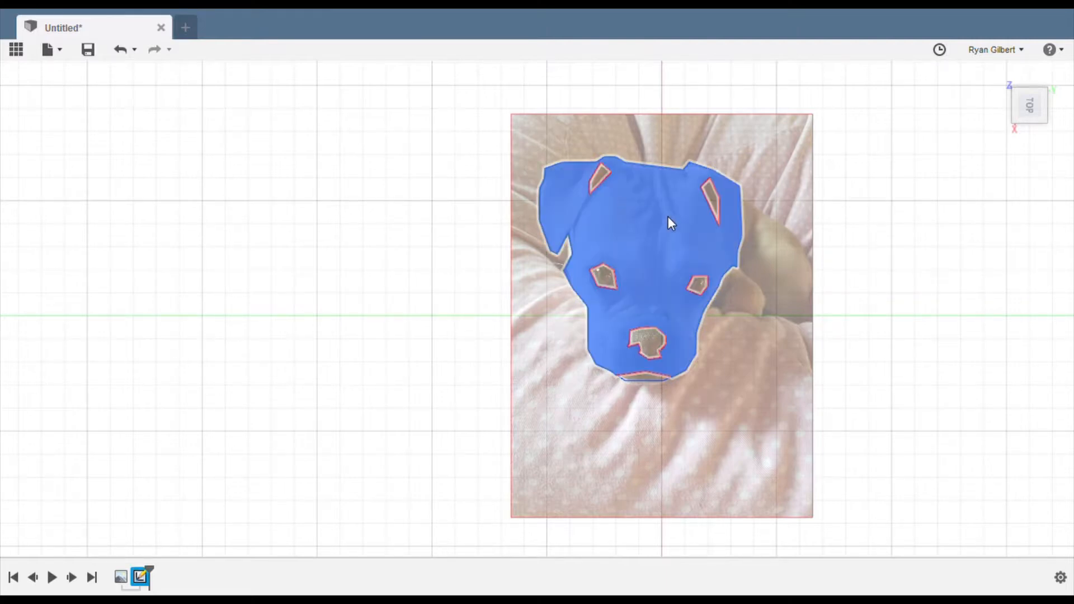
{"action": "left_click", "coordinate": [850, 350]}
{"action": "left_click", "coordinate": [1040, 109]}
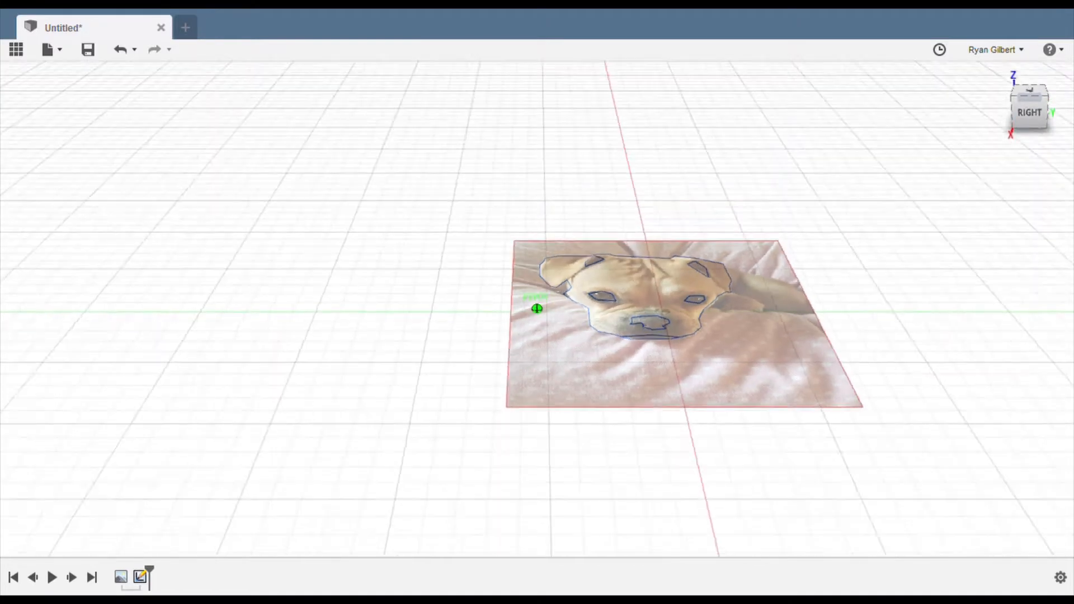
{"action": "left_click", "coordinate": [638, 278]}
{"action": "key", "text": "e"}
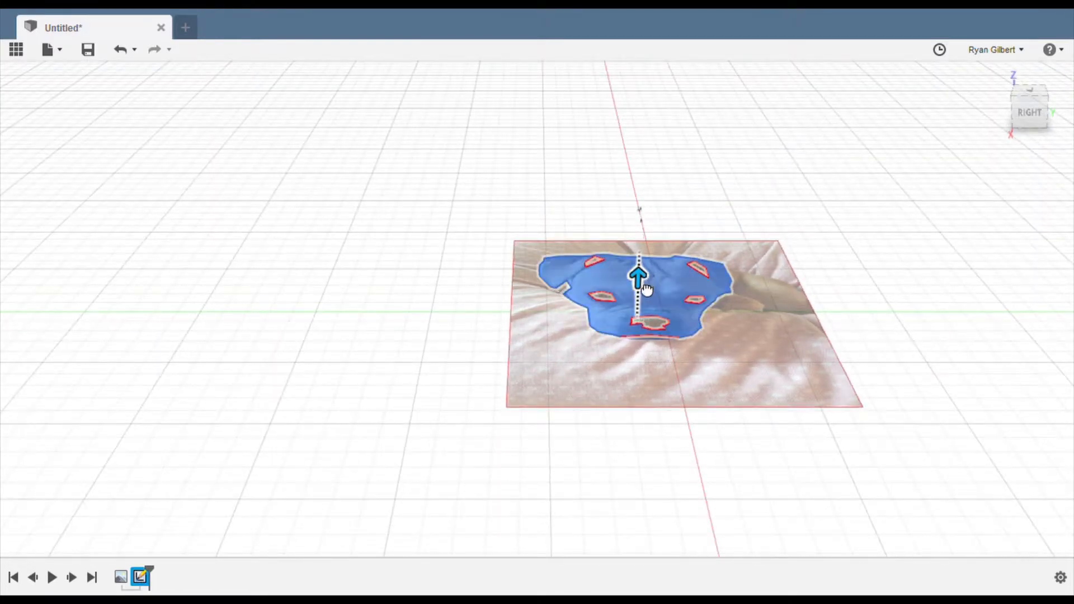
{"action": "left_click_drag", "start_coordinate": [639, 273], "coordinate": [647, 269]}
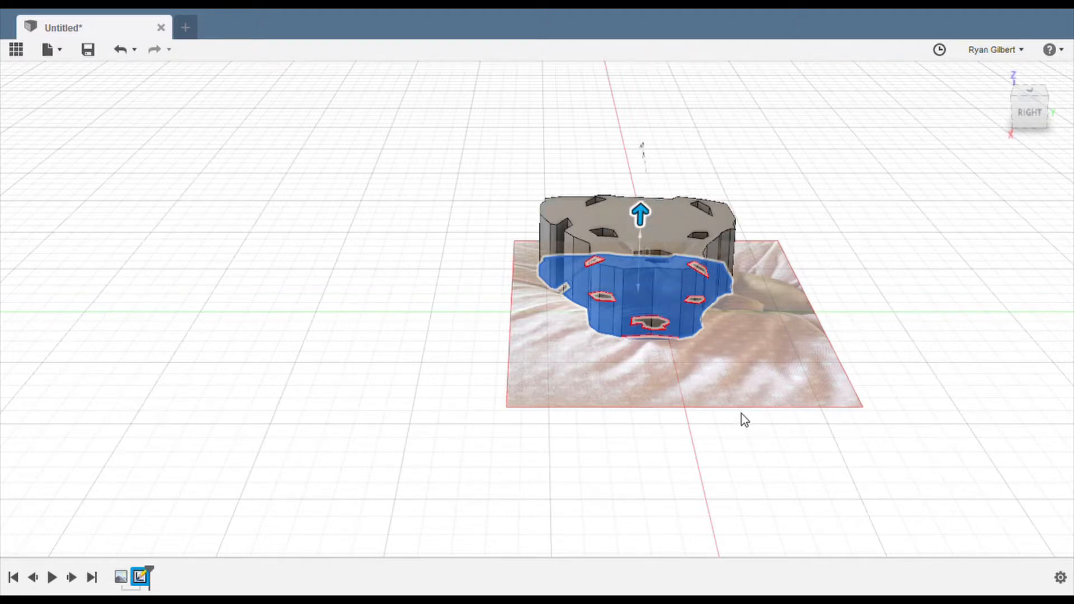
{"action": "key", "text": "Return"}
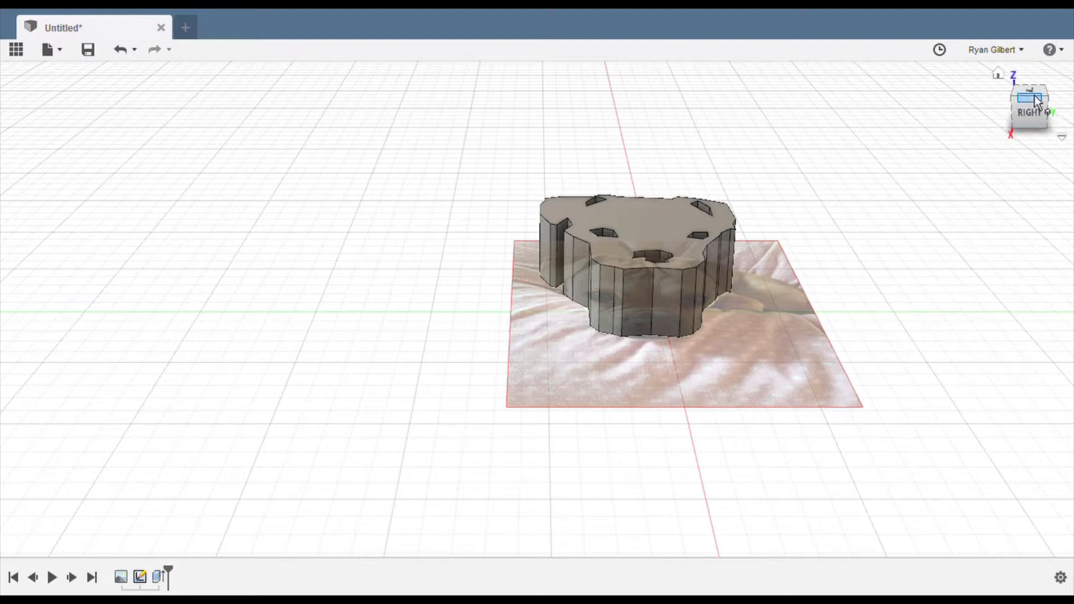
{"action": "left_click_drag", "start_coordinate": [1036, 92], "coordinate": [1029, 168]}
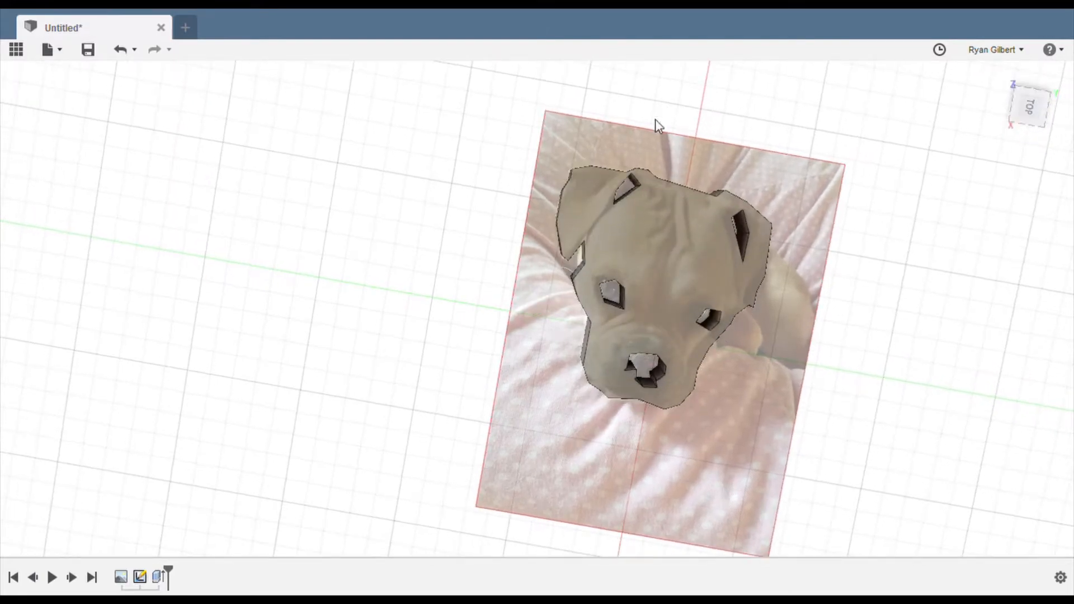
{"action": "scroll", "coordinate": [643, 263], "scroll_direction": "down", "scroll_amount": 6}
{"action": "scroll", "coordinate": [643, 263], "scroll_direction": "down", "scroll_amount": 4}
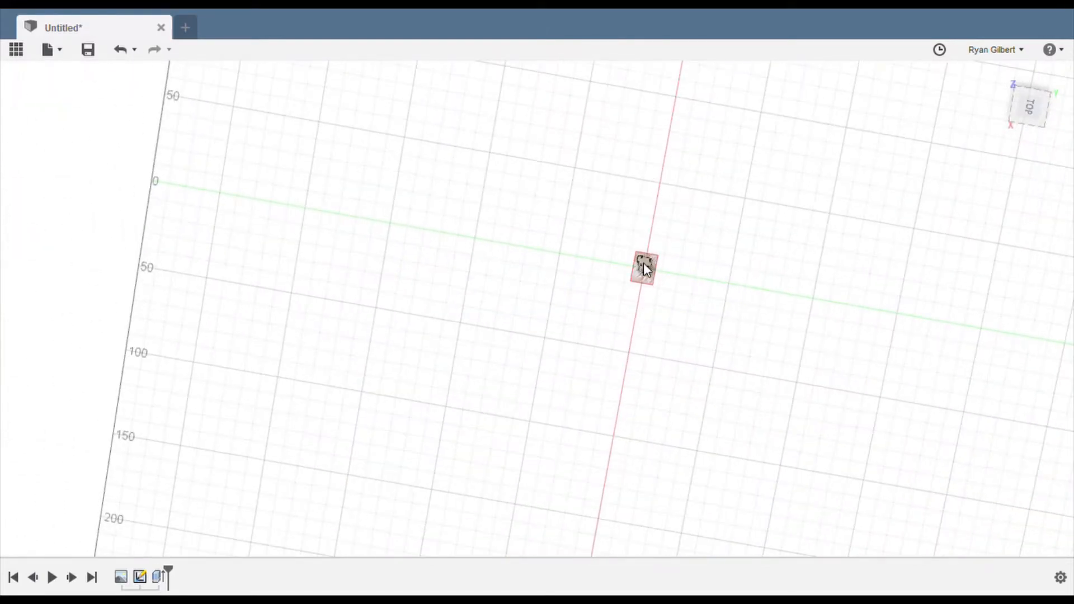
{"action": "scroll", "coordinate": [643, 263], "scroll_direction": "up", "scroll_amount": 10}
{"action": "scroll", "coordinate": [644, 263], "scroll_direction": "up", "scroll_amount": 1}
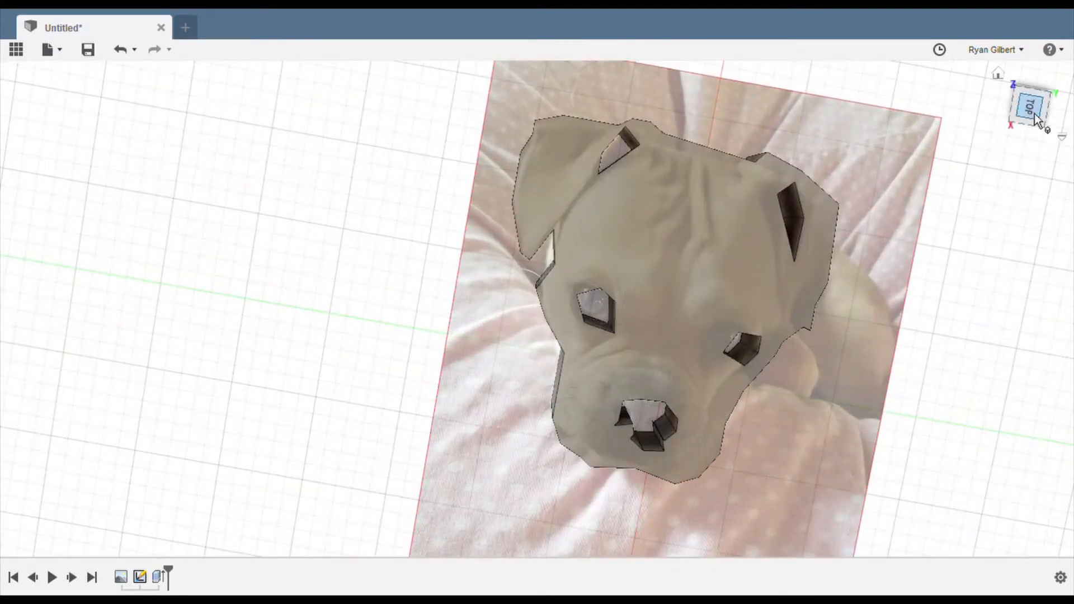
- Start a new sketch on the horizontal plane at the underside of the dog's head
{"action": "left_click_drag", "start_coordinate": [1035, 113], "coordinate": [1033, 34]}
{"action": "left_click", "coordinate": [1051, 72]}
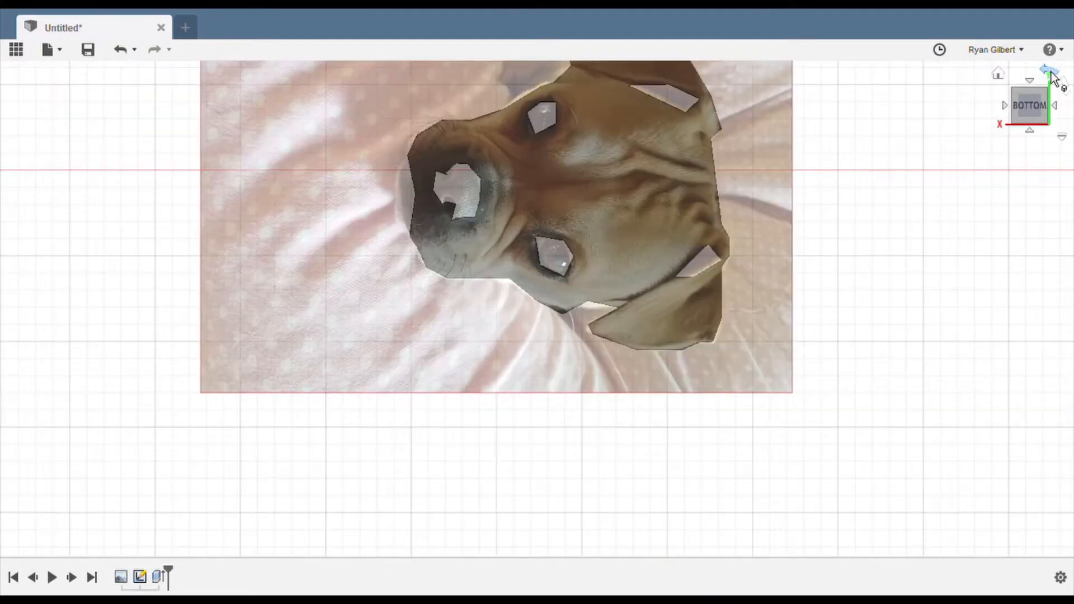
{"action": "left_click", "coordinate": [1051, 73]}
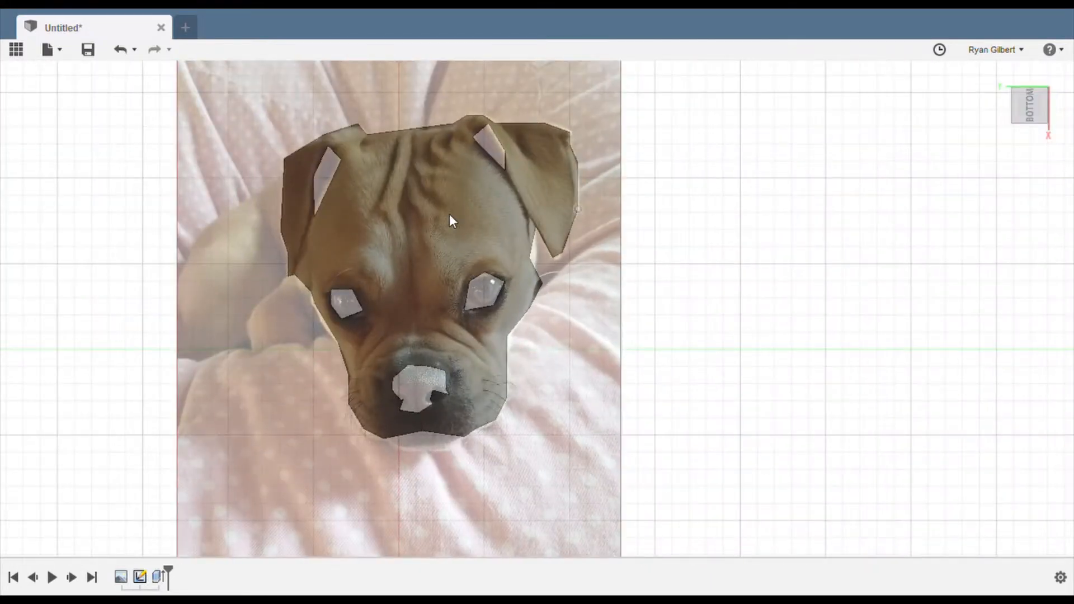
{"action": "left_click", "coordinate": [99, 82]}
{"action": "left_click", "coordinate": [345, 400]}
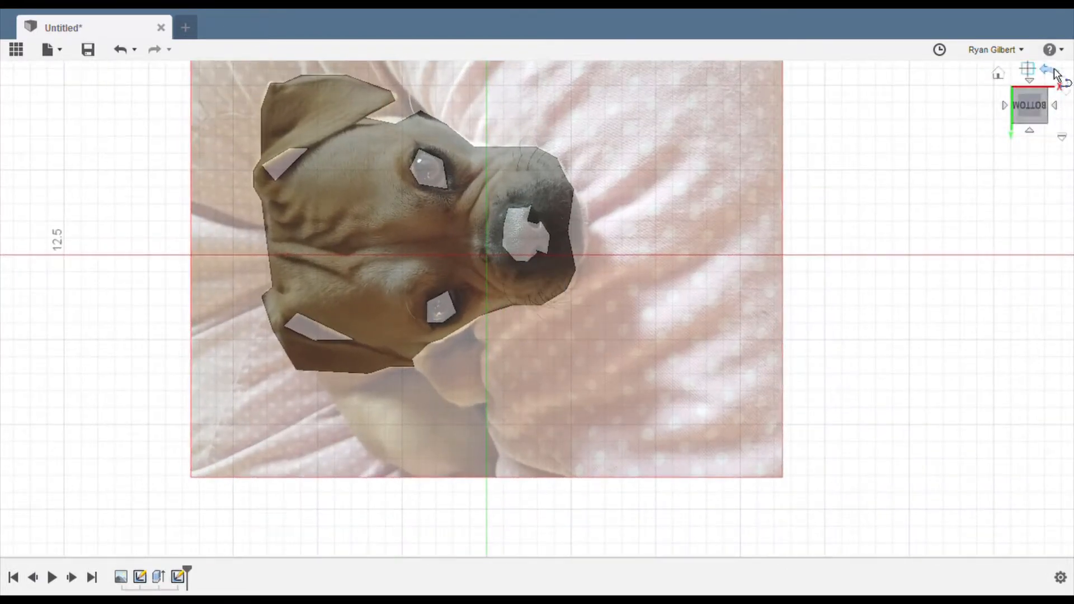
{"action": "left_click", "coordinate": [1053, 71]}
{"action": "left_click", "coordinate": [1056, 72]}
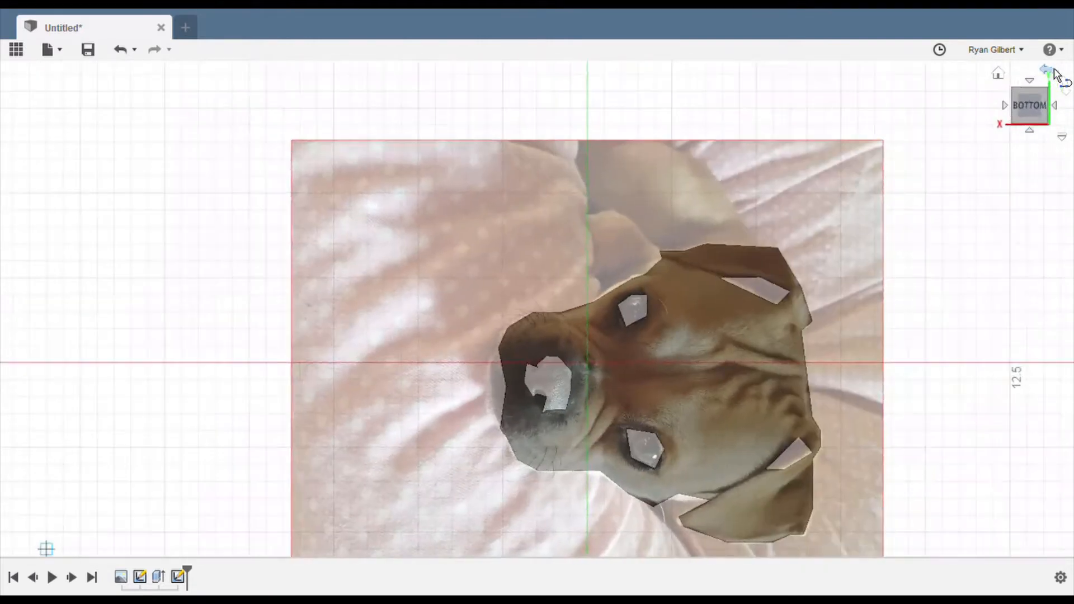
{"action": "left_click", "coordinate": [1055, 72]}
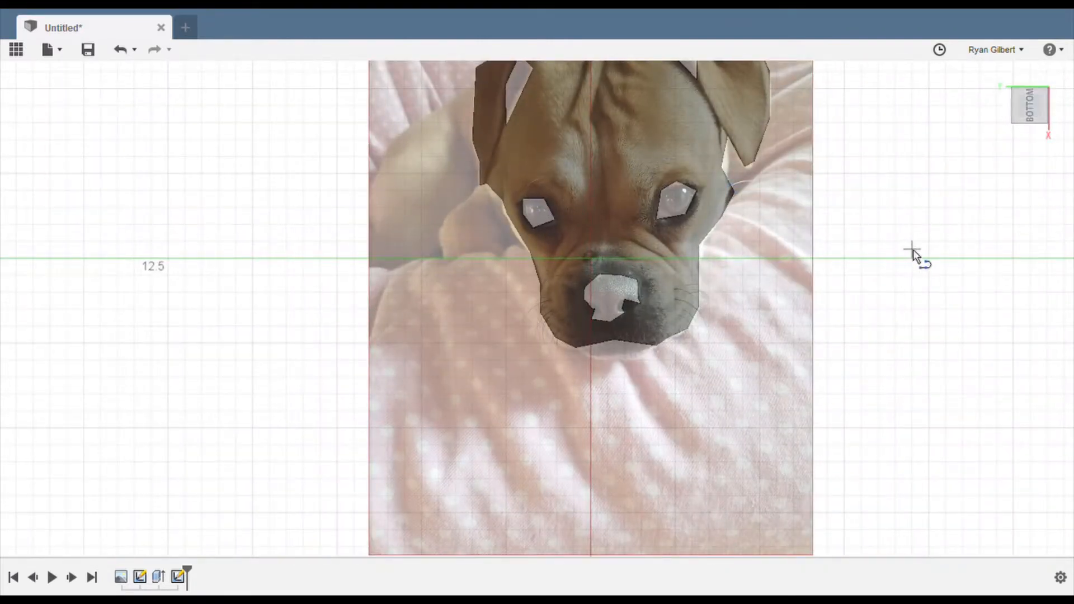
{"action": "scroll", "coordinate": [626, 358], "scroll_direction": "up", "scroll_amount": 5}
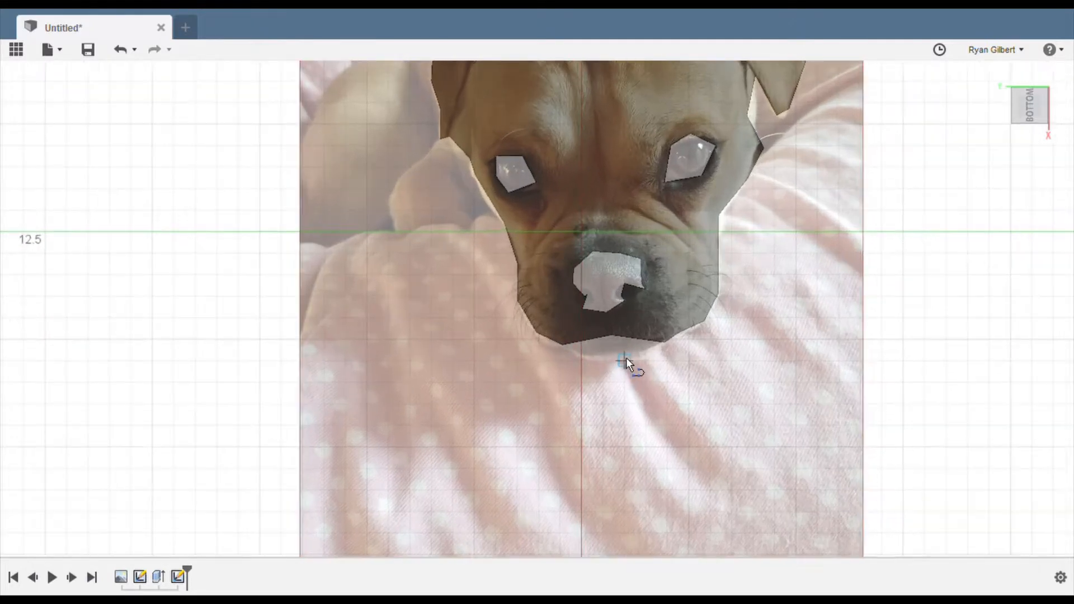
- Trace the chin below the mouth with line segments, closing the outline along the lower edge of the muzzle
{"action": "left_click", "coordinate": [603, 324]}
{"action": "left_click", "coordinate": [682, 333]}
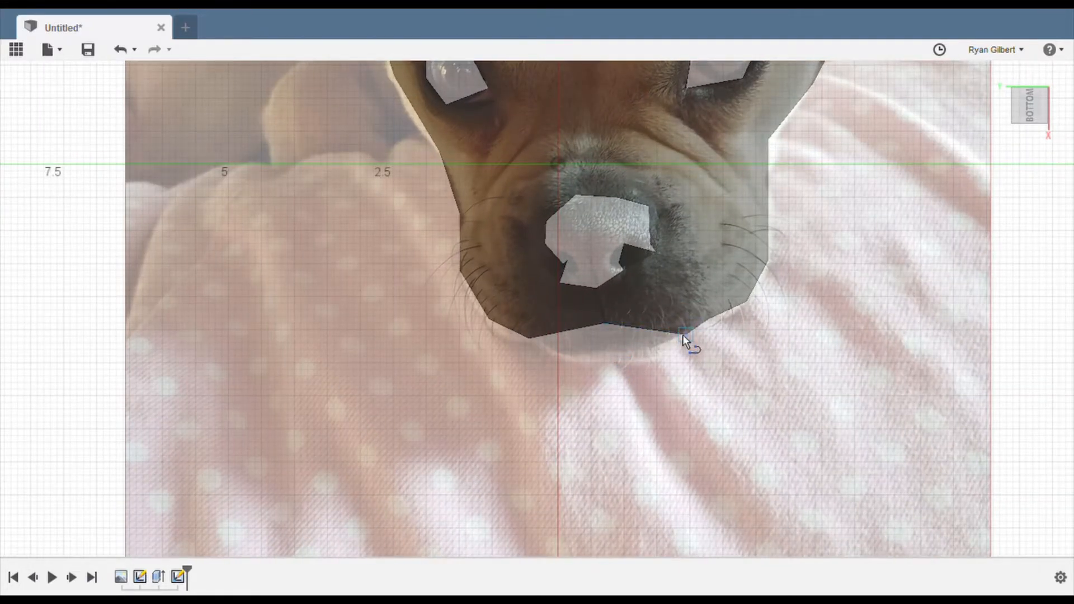
{"action": "left_click", "coordinate": [644, 356]}
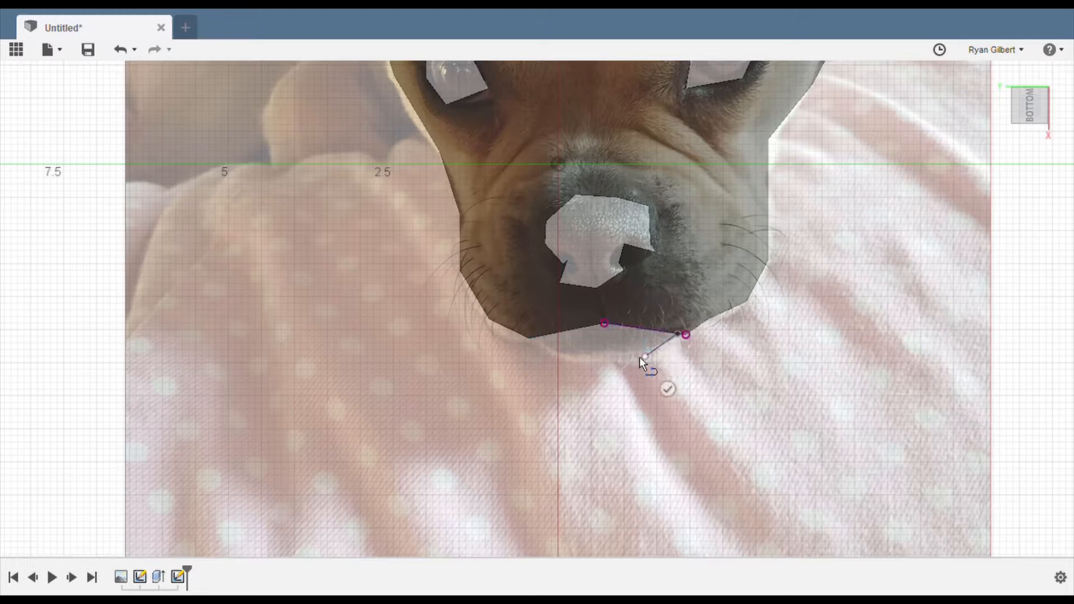
{"action": "left_click", "coordinate": [590, 358]}
{"action": "left_click", "coordinate": [530, 339]}
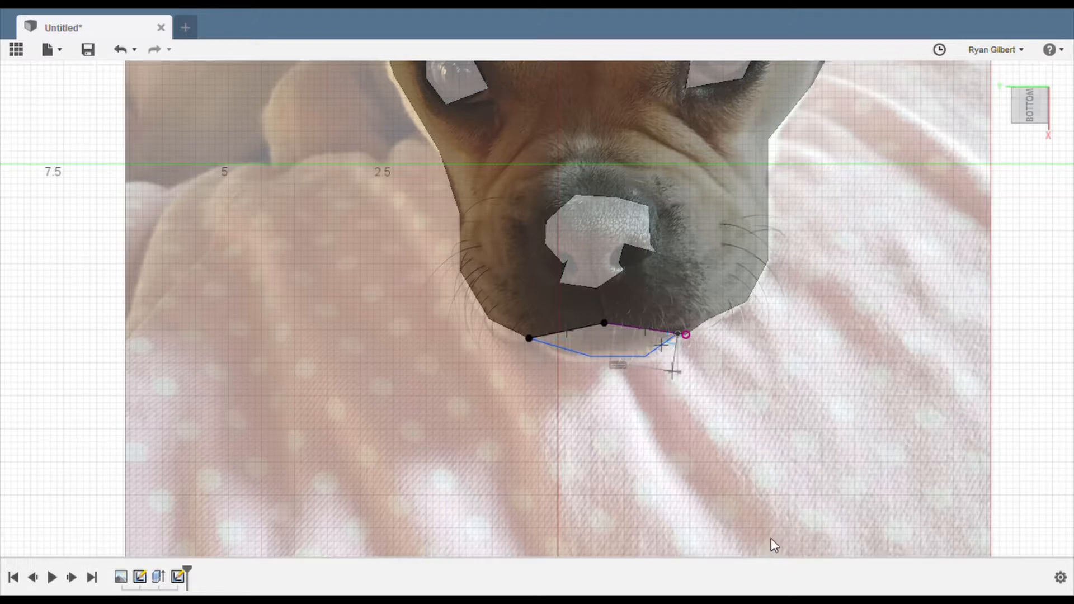
- Extrude the closed chin profile to fill the open area beneath the muzzle
{"action": "key", "text": "e"}
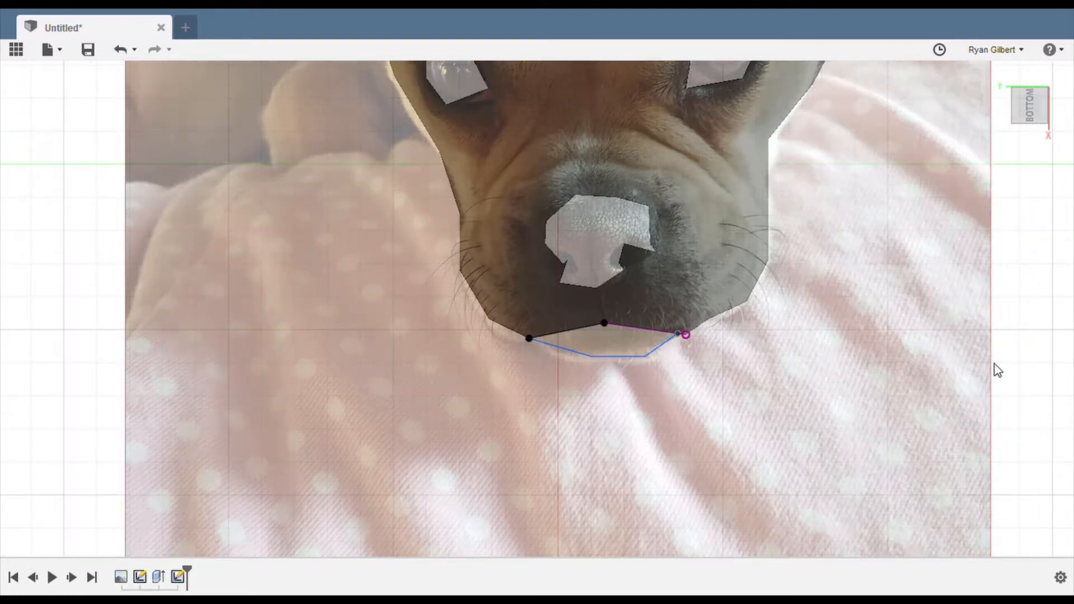
{"action": "scroll", "coordinate": [743, 395], "scroll_direction": "down", "scroll_amount": 3}
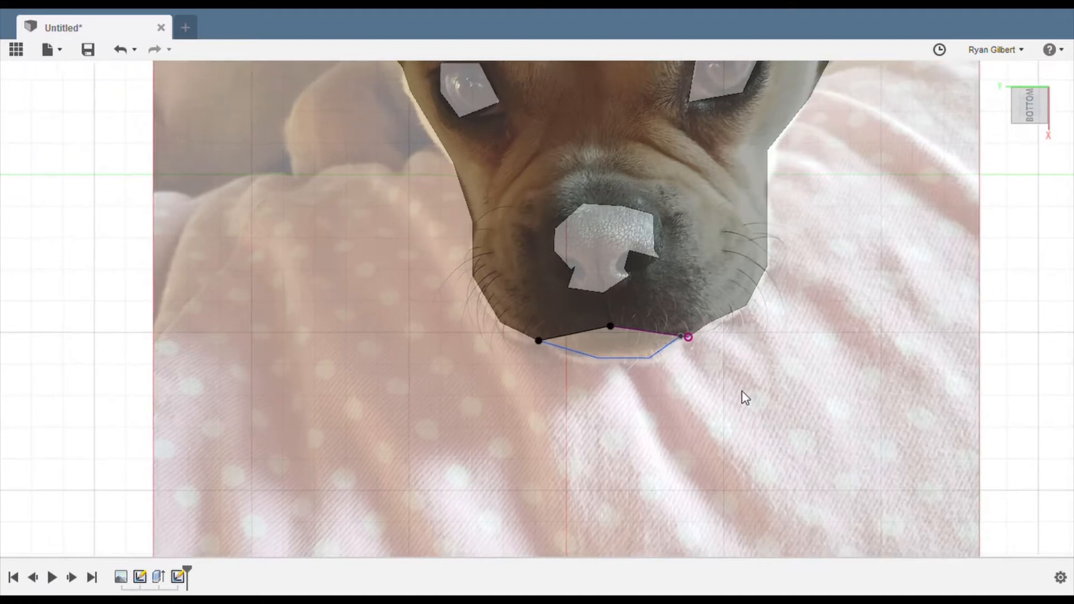
{"action": "scroll", "coordinate": [742, 391], "scroll_direction": "up", "scroll_amount": 4}
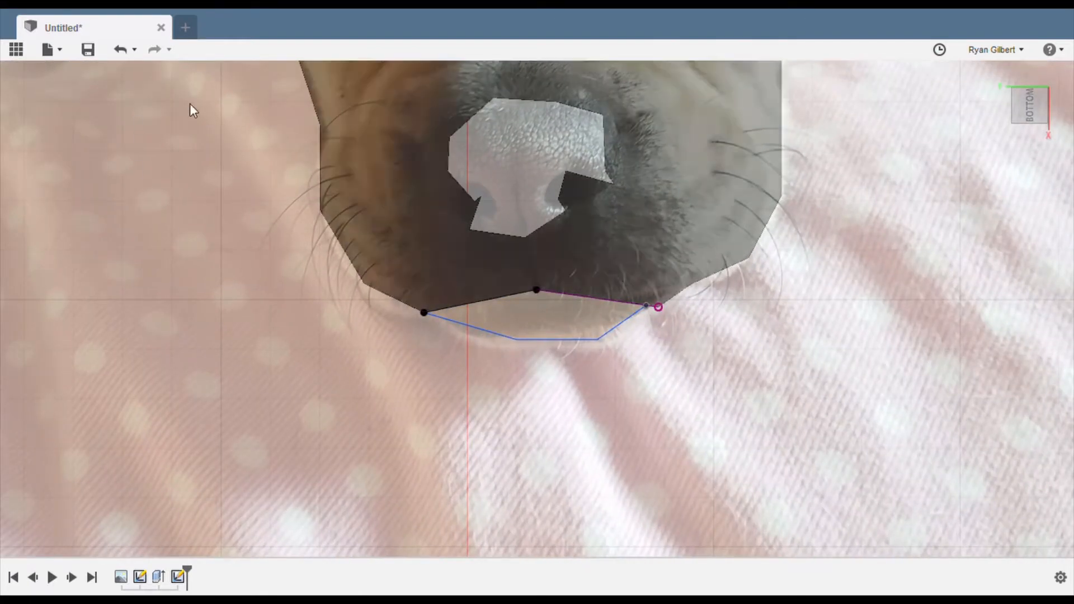
{"action": "left_click", "coordinate": [563, 316]}
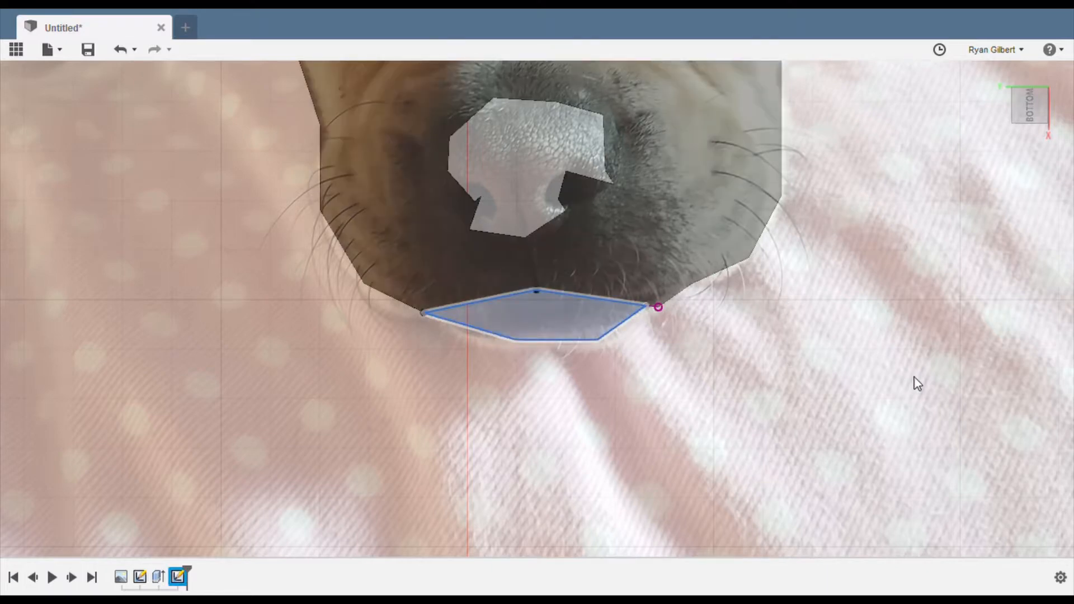
{"action": "key", "text": "e"}
{"action": "key", "text": "Return"}
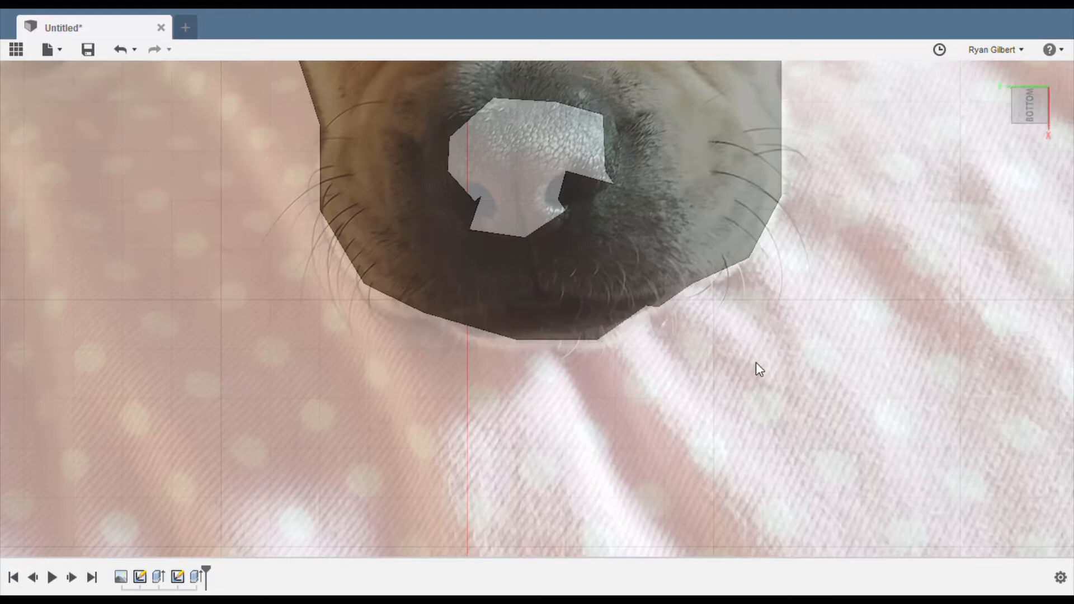
- Sketch one rectangle enclosing both eyes and another around the nose on the underside plane
{"action": "scroll", "coordinate": [757, 369], "scroll_direction": "down", "scroll_amount": 5}
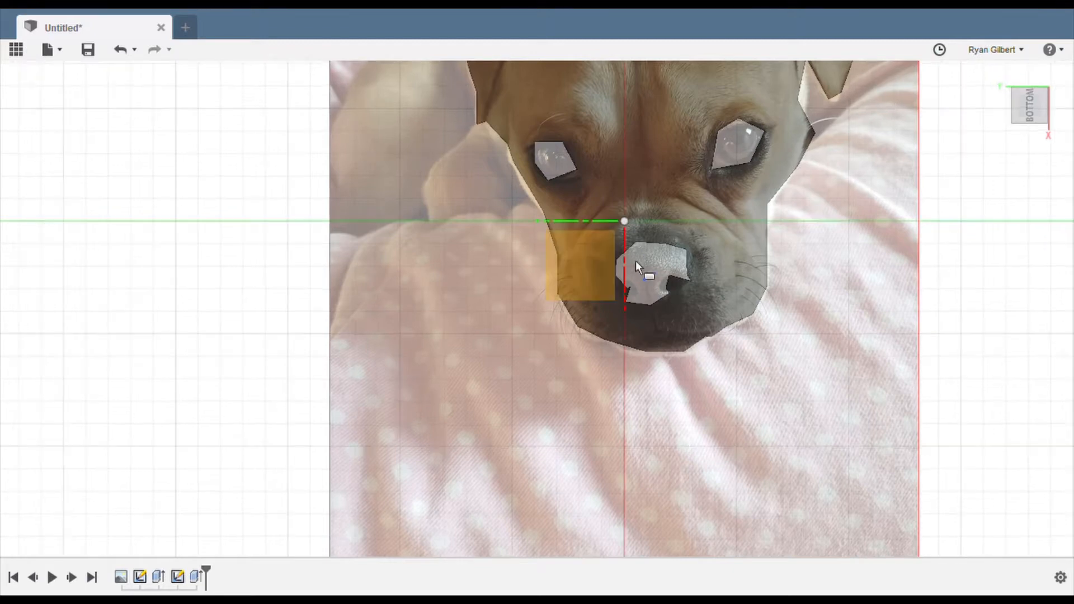
{"action": "middle_click_drag", "start_coordinate": [571, 264], "coordinate": [492, 223], "text": "shift"}
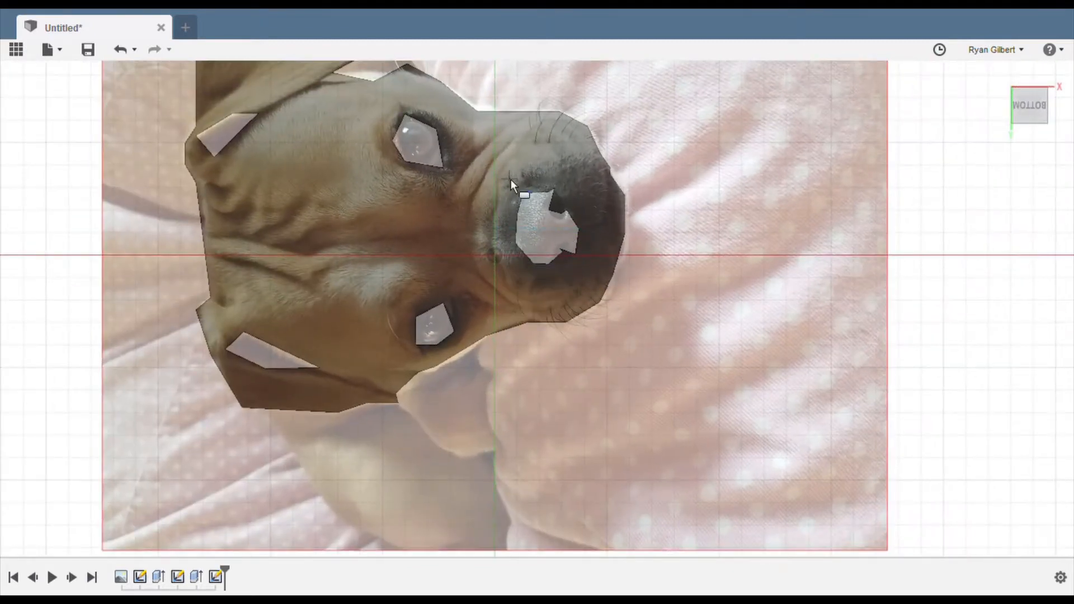
{"action": "left_click", "coordinate": [361, 113]}
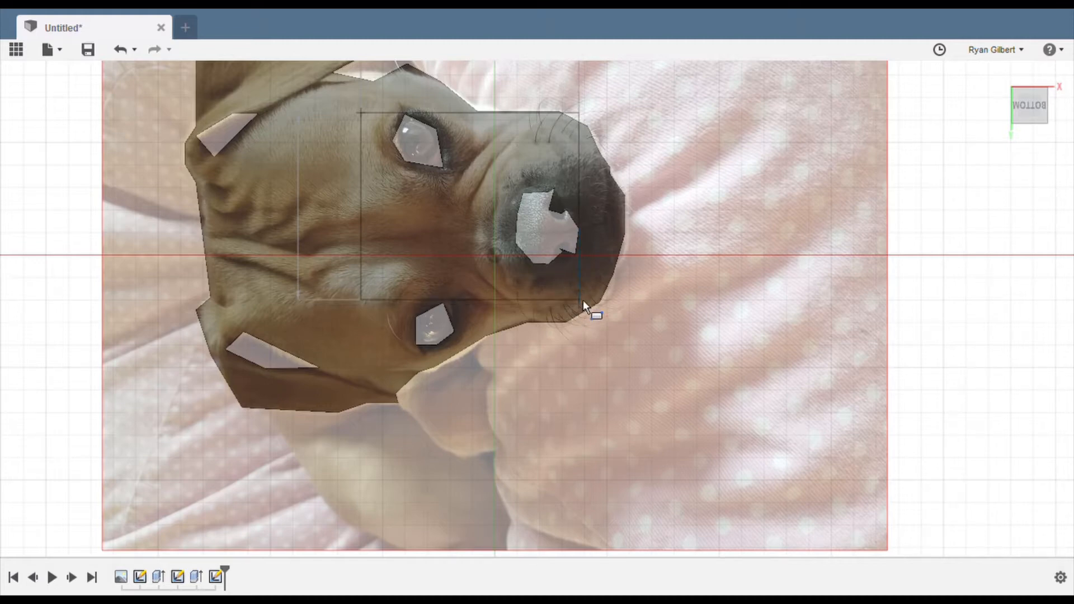
{"action": "left_click", "coordinate": [457, 347]}
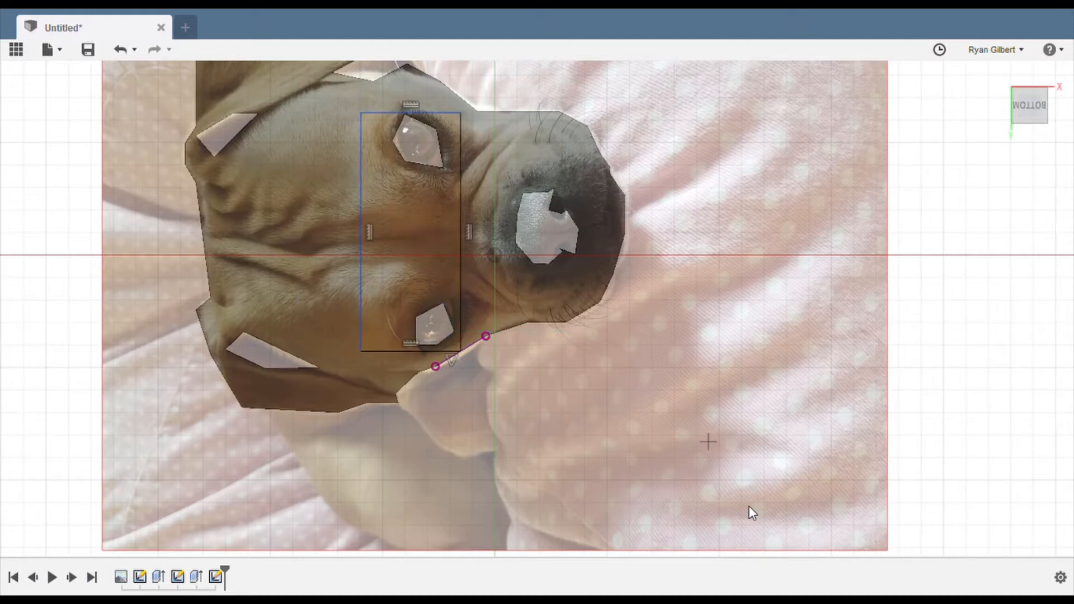
{"action": "left_click", "coordinate": [507, 174]}
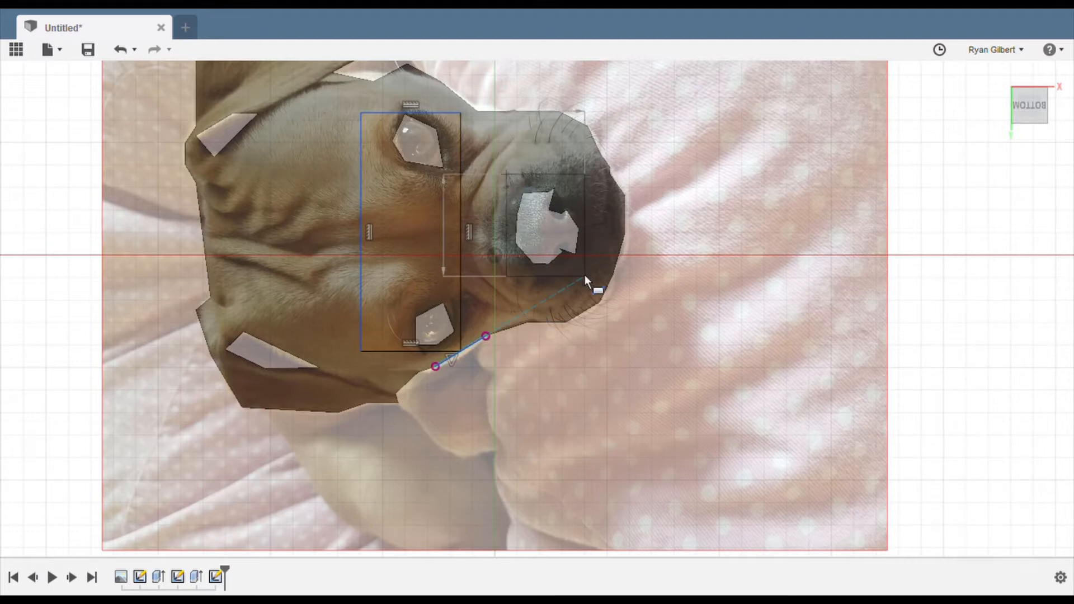
{"action": "left_click", "coordinate": [586, 275]}
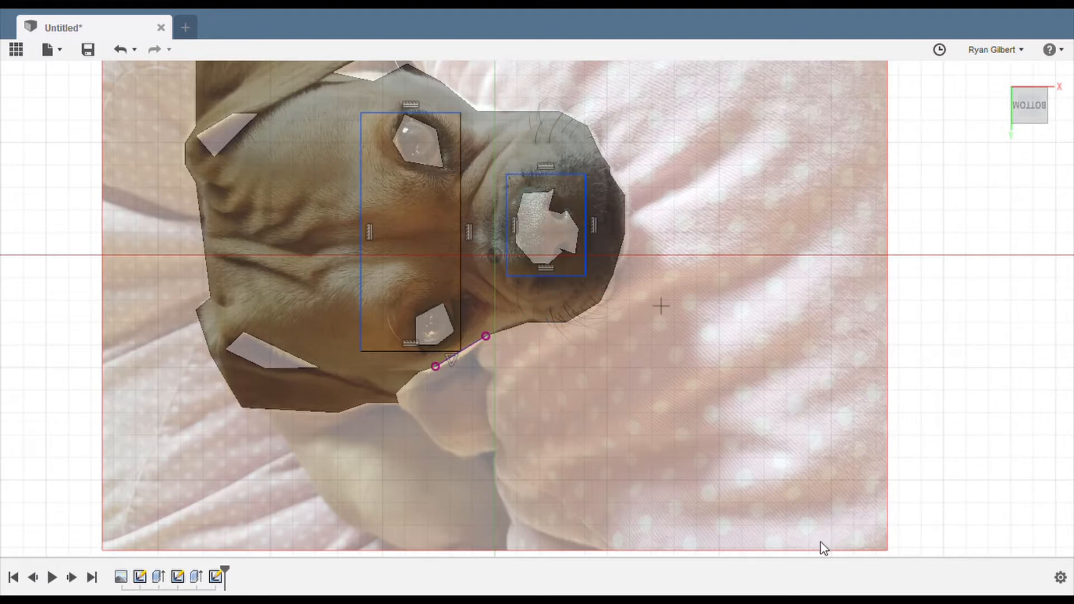
{"action": "key", "text": "Escape"}
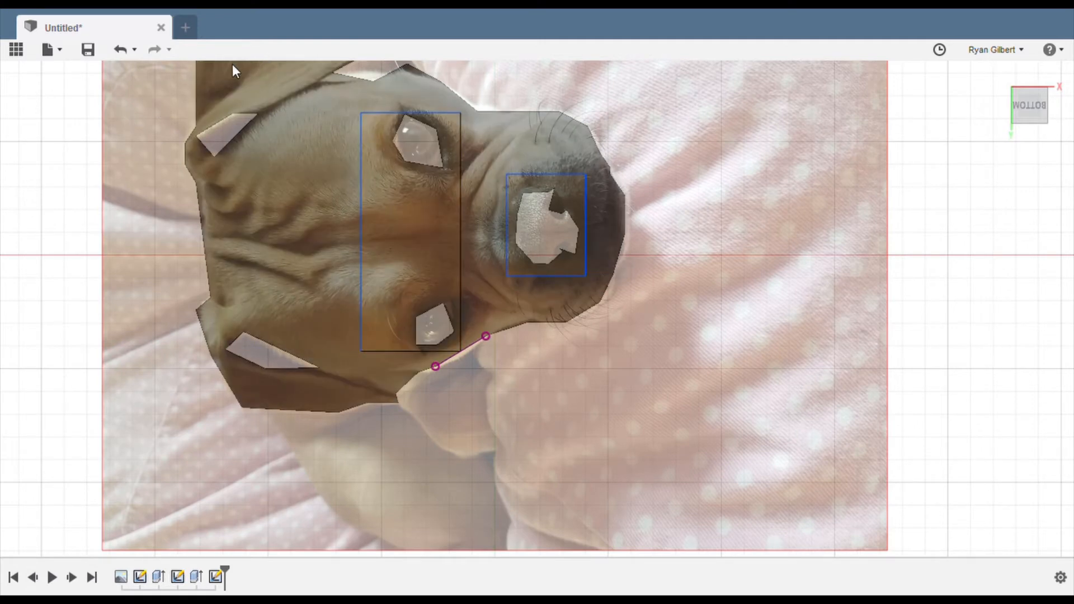
- Extrude the eye and nose rectangles upward by 2.5 to back the eye and nose openings
{"action": "left_click", "coordinate": [402, 214]}
{"action": "left_click", "coordinate": [401, 213]}
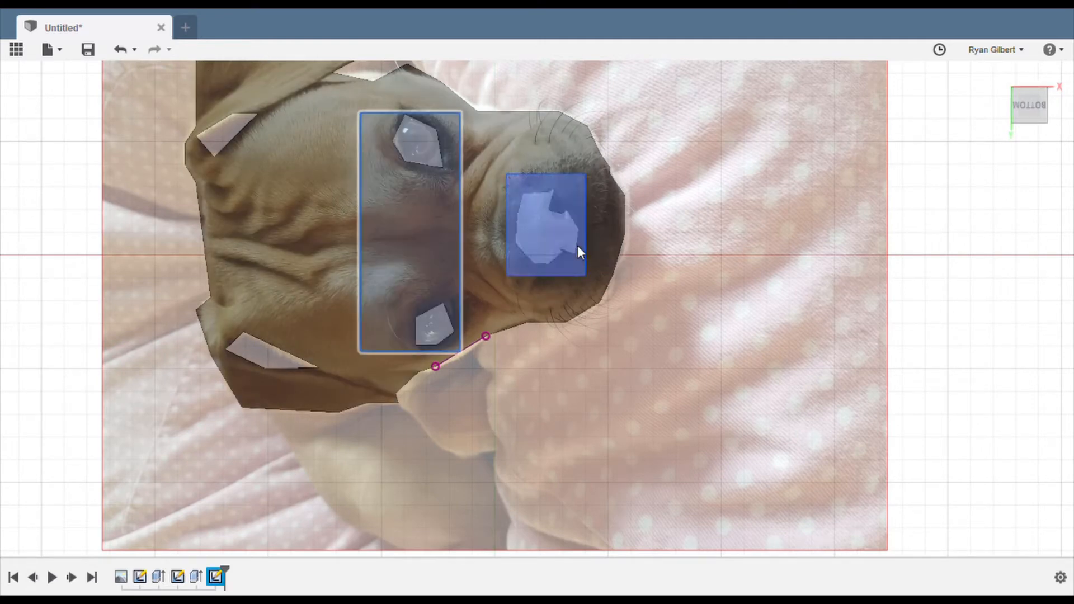
{"action": "left_click", "coordinate": [562, 193]}
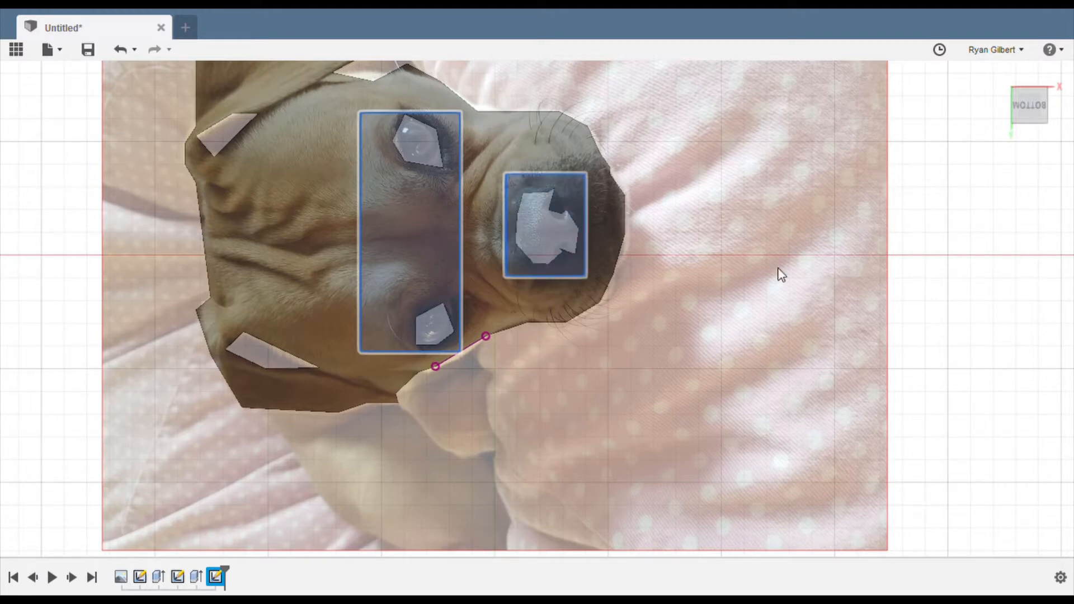
{"action": "left_click", "coordinate": [1038, 120]}
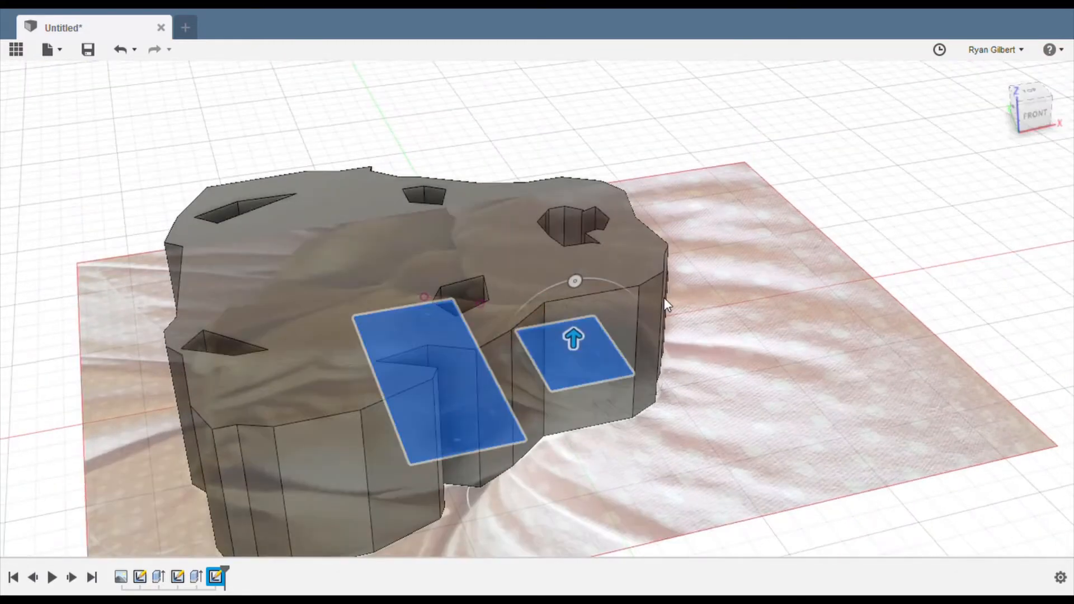
{"action": "left_click_drag", "start_coordinate": [584, 355], "coordinate": [575, 263]}
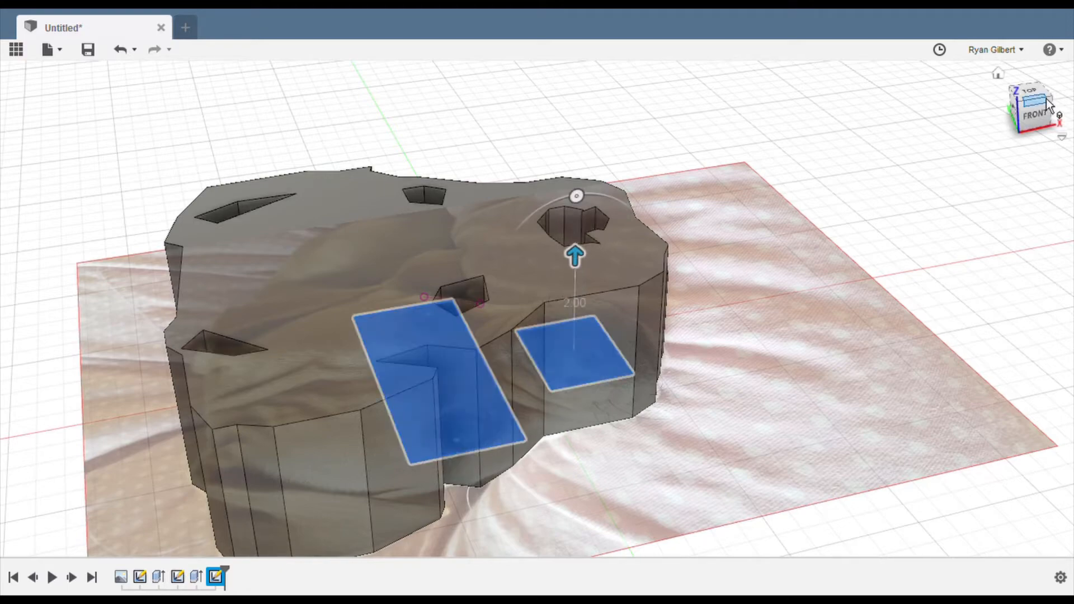
{"action": "mouse_move", "coordinate": [1042, 119]}
{"action": "left_mouse_down"}
{"action": "mouse_move", "coordinate": [1012, 137]}
{"action": "mouse_move", "coordinate": [1046, 123]}
{"action": "left_mouse_up"}
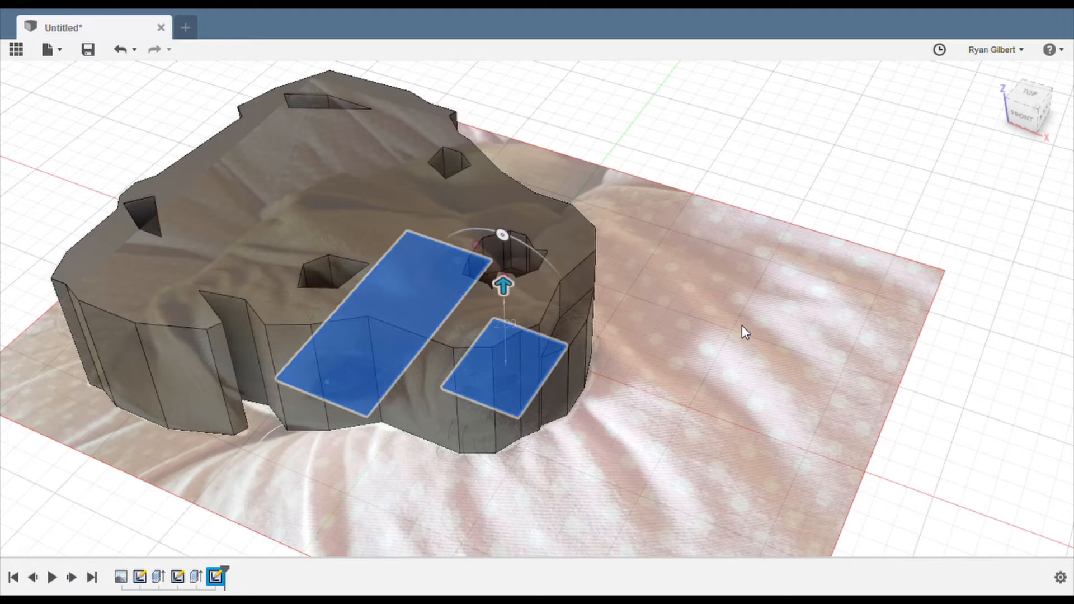
{"action": "type", "text": ".5"}
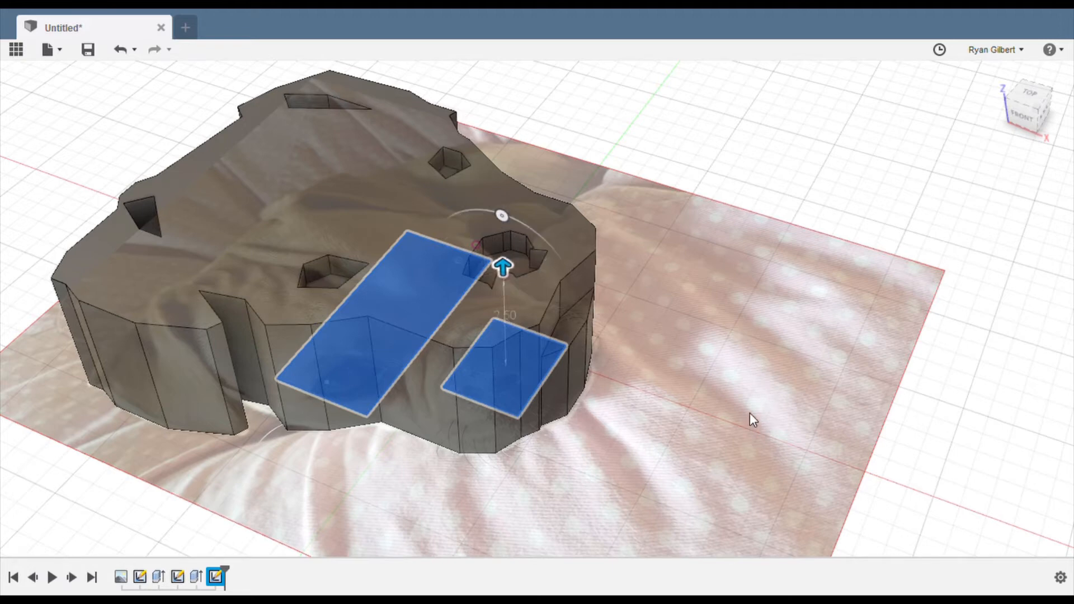
{"action": "key", "text": "Return"}
- Start a sketch on the underside and enclose the ear-fold openings, one with a rectangle and the other with a closed line outline
{"action": "mouse_move", "coordinate": [475, 297]}
{"action": "middle_mouse_down", "text": "shift"}
{"action": "mouse_move", "coordinate": [498, 118]}
{"action": "mouse_move", "coordinate": [656, 291]}
{"action": "middle_mouse_up", "text": "shift"}
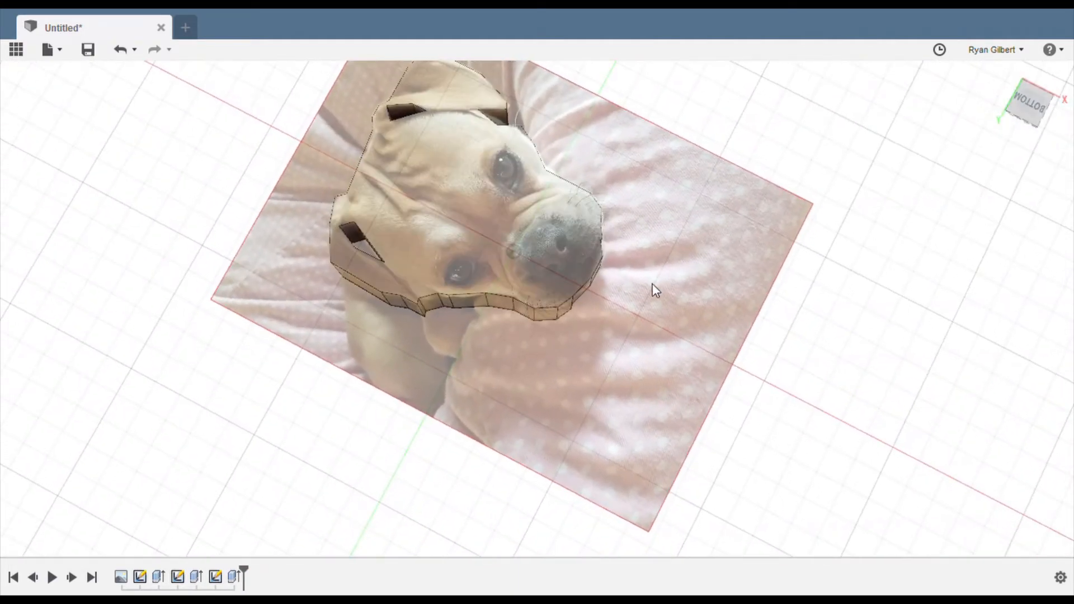
{"action": "scroll", "coordinate": [638, 332], "scroll_direction": "down", "scroll_amount": 3}
{"action": "scroll", "coordinate": [515, 219], "scroll_direction": "up", "scroll_amount": 5}
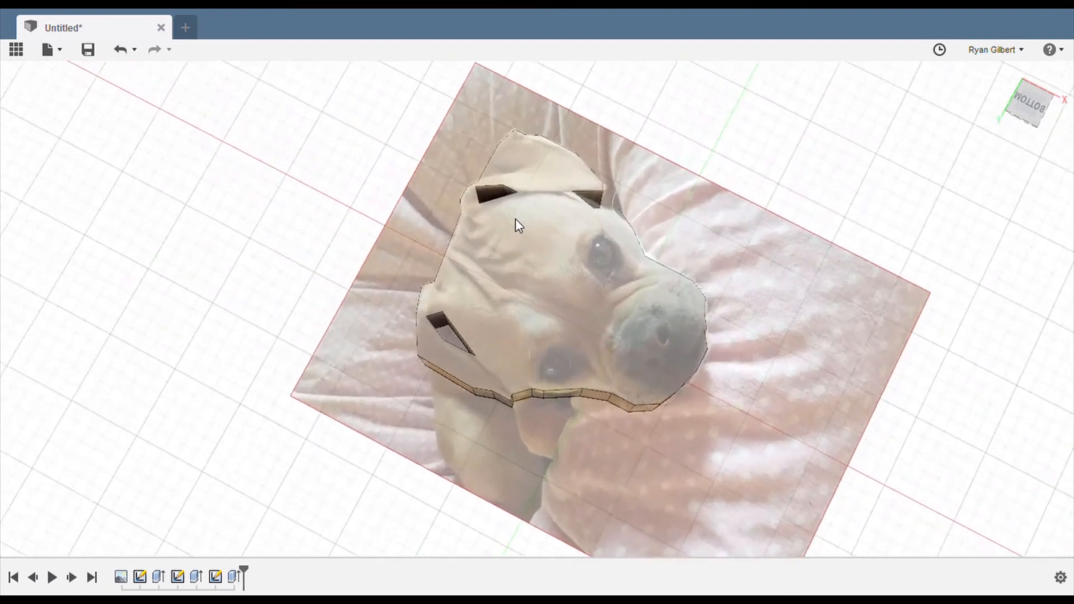
{"action": "scroll", "coordinate": [515, 219], "scroll_direction": "up", "scroll_amount": 2}
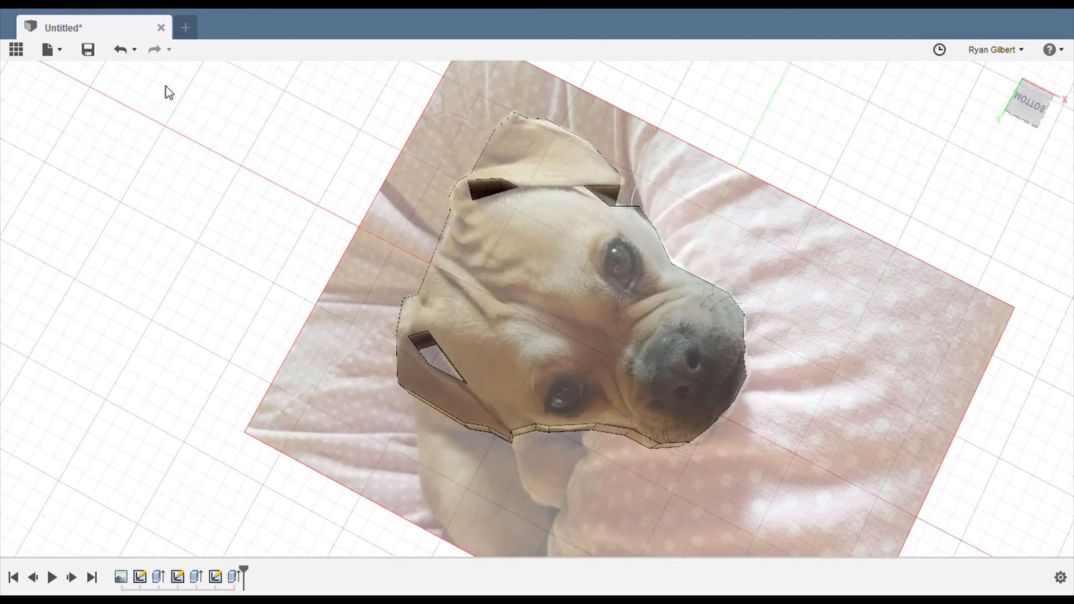
{"action": "left_click", "coordinate": [639, 420]}
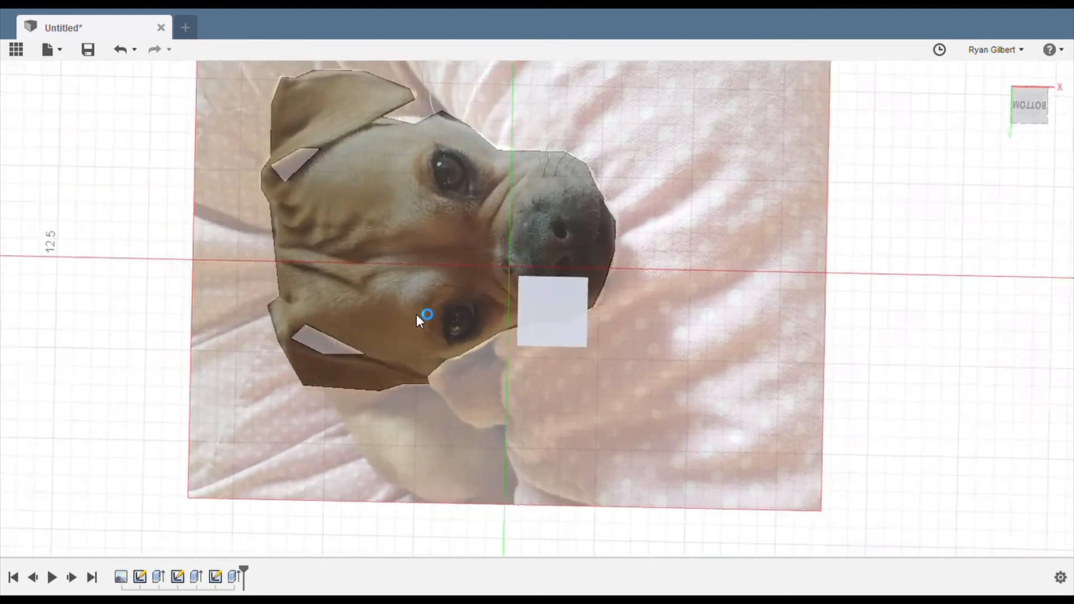
{"action": "left_click", "coordinate": [282, 317]}
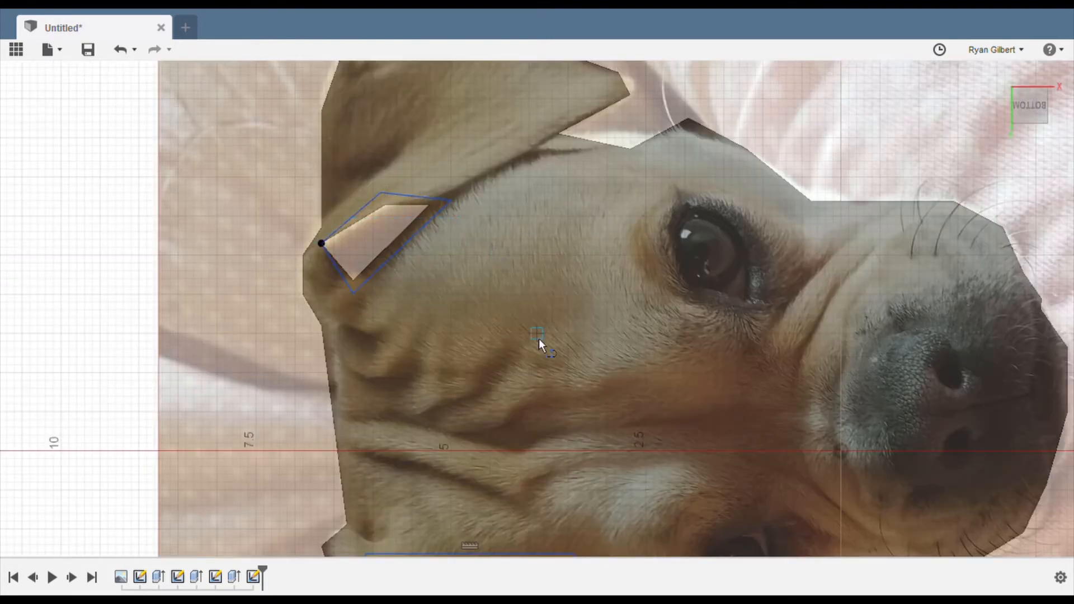
{"action": "scroll", "coordinate": [519, 362], "scroll_direction": "down", "scroll_amount": 3}
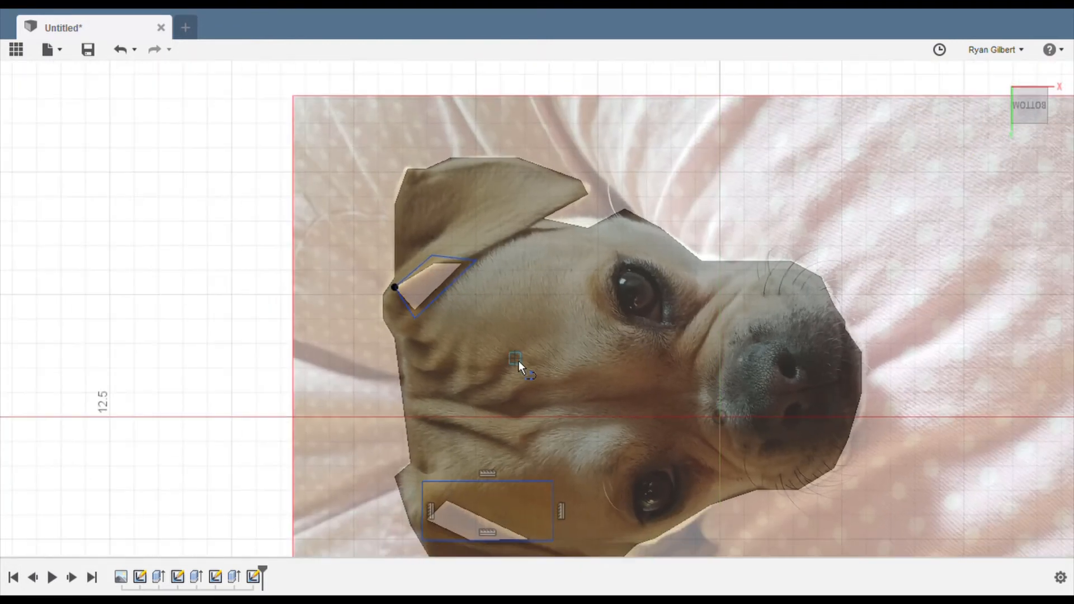
- Extrude the two ear-fold profiles 2.5 into the head body to back the ear openings
{"action": "left_click", "coordinate": [792, 538]}
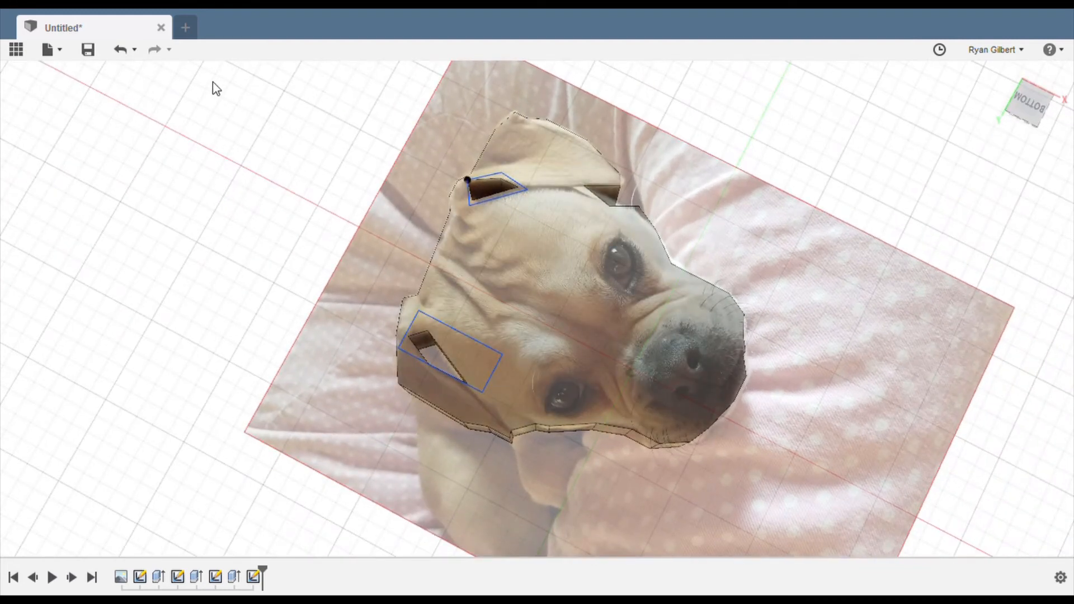
{"action": "left_click", "coordinate": [496, 191]}
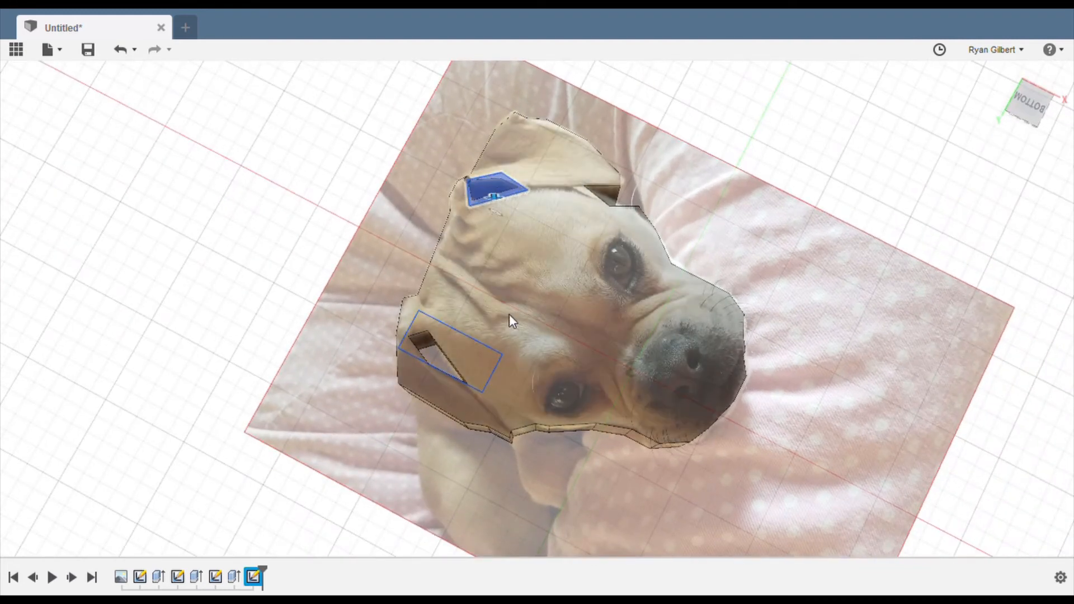
{"action": "left_click", "coordinate": [440, 355]}
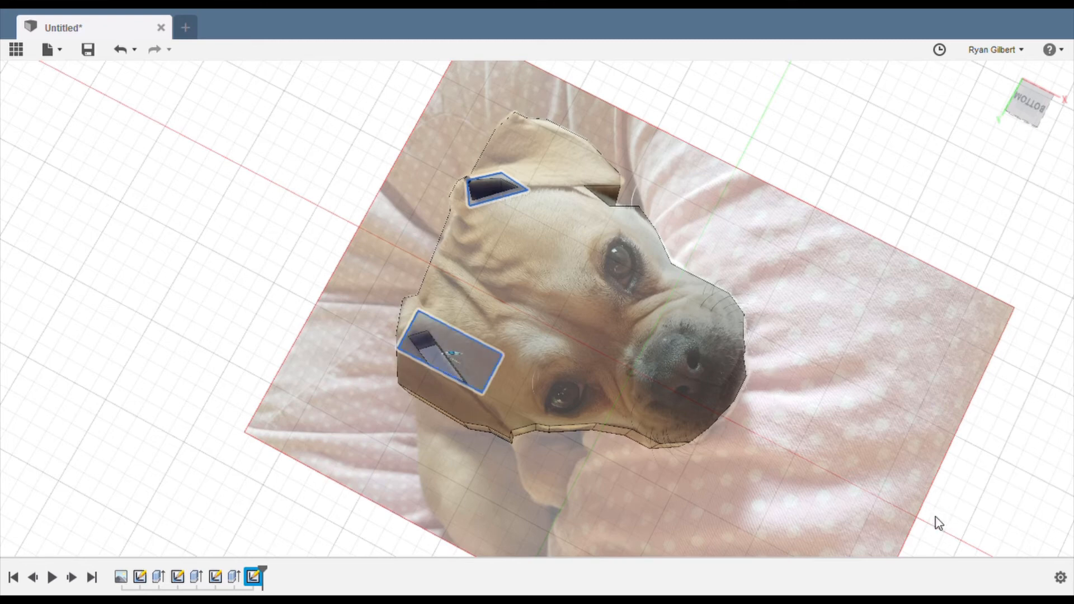
{"action": "key", "text": "e"}
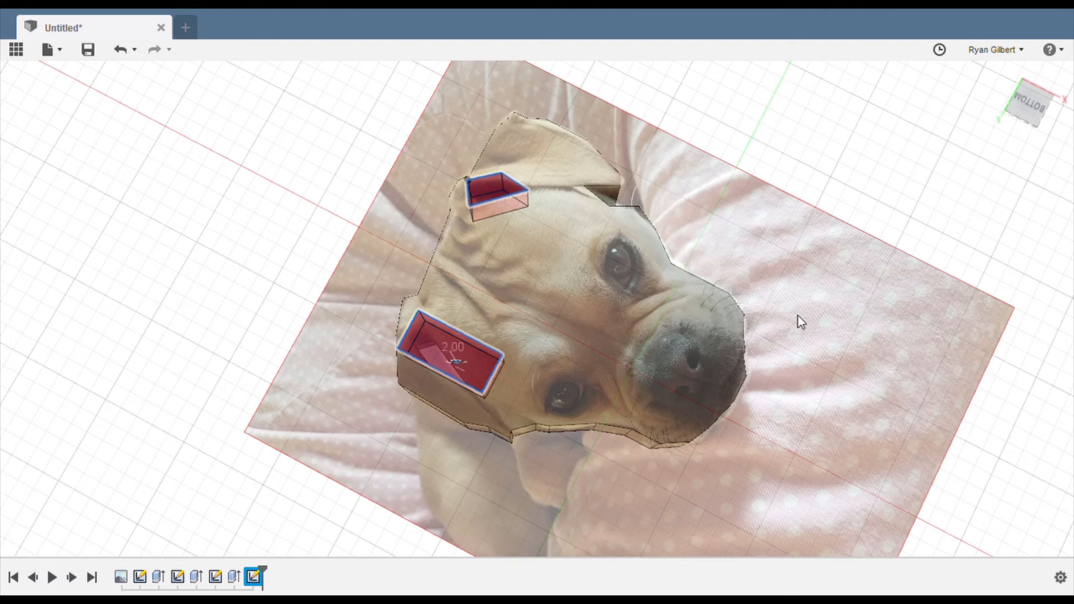
{"action": "mouse_move", "coordinate": [1041, 114]}
{"action": "left_mouse_down"}
{"action": "mouse_move", "coordinate": [1035, 58]}
{"action": "mouse_move", "coordinate": [1028, 109]}
{"action": "left_mouse_up"}
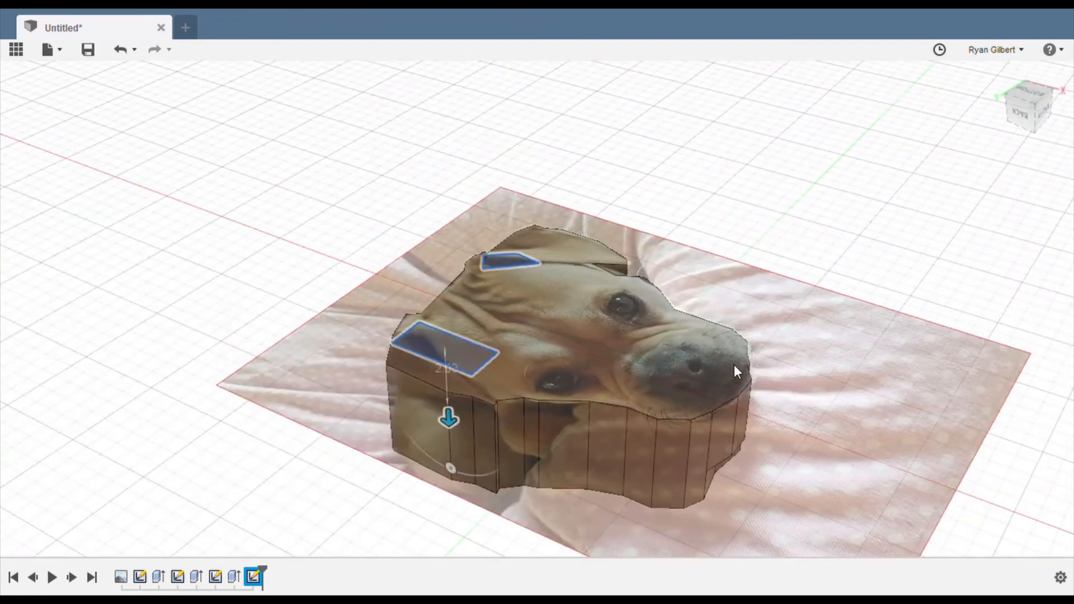
{"action": "key", "text": "Return"}
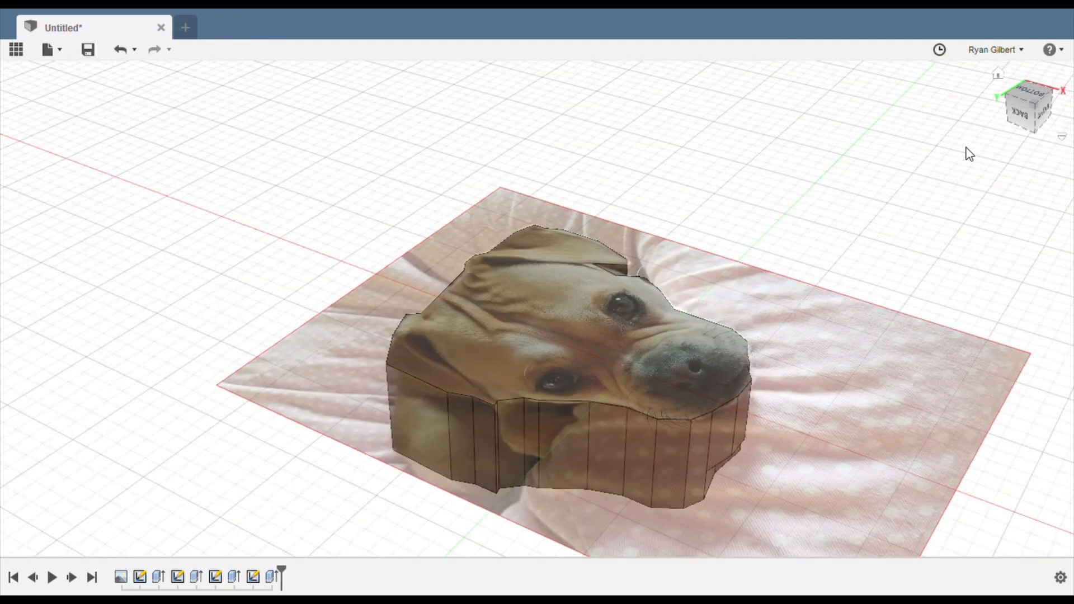
{"action": "scroll", "coordinate": [475, 298], "scroll_direction": "down", "scroll_amount": 5}
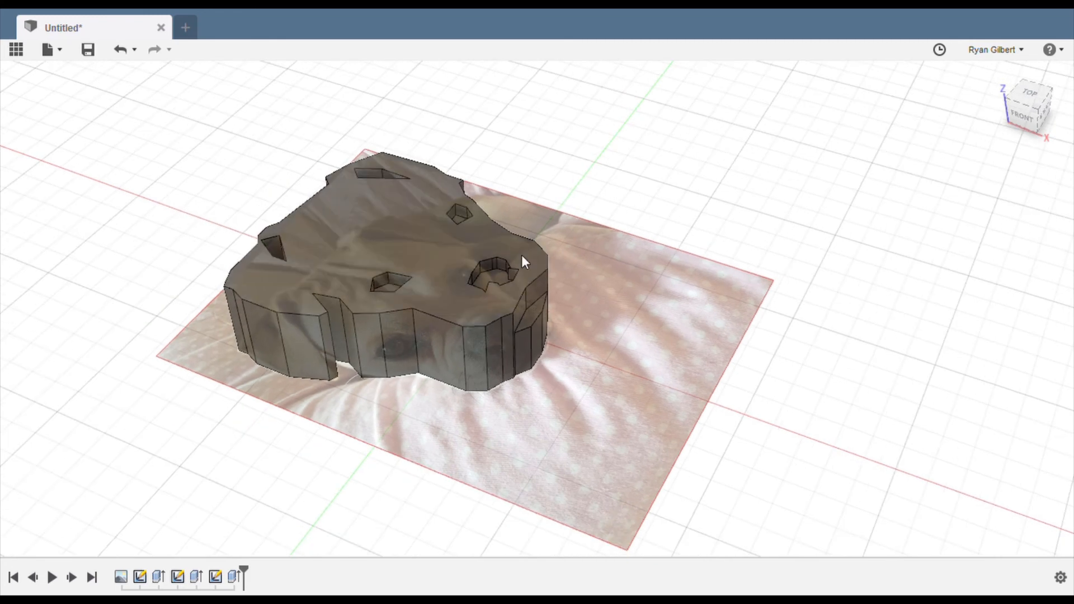